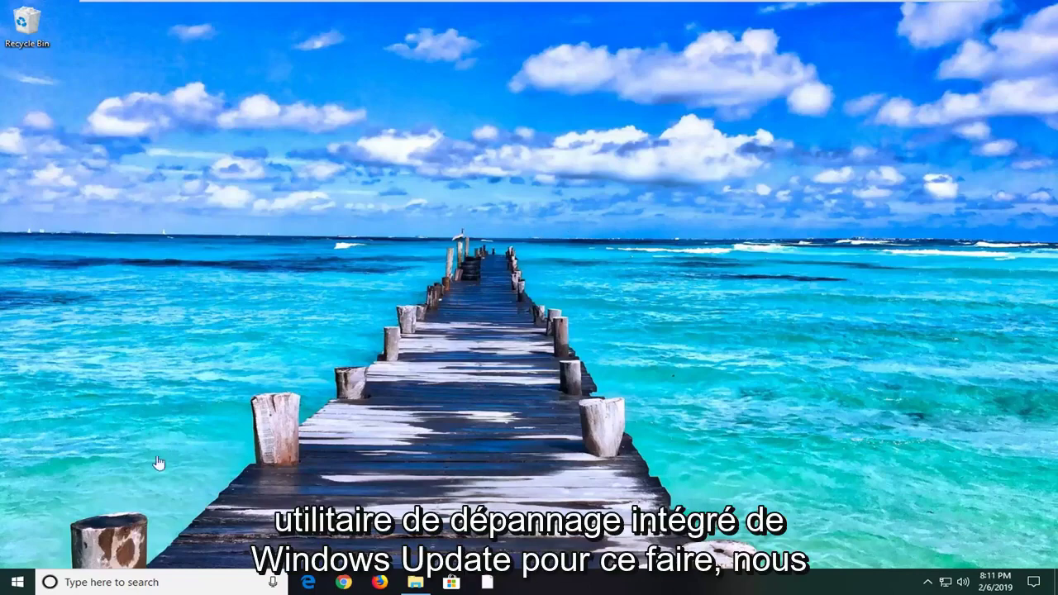
Search Windows for "troubleshoot" and open the Troubleshoot settings page.
{"action": "left_click", "coordinate": [15, 583]}
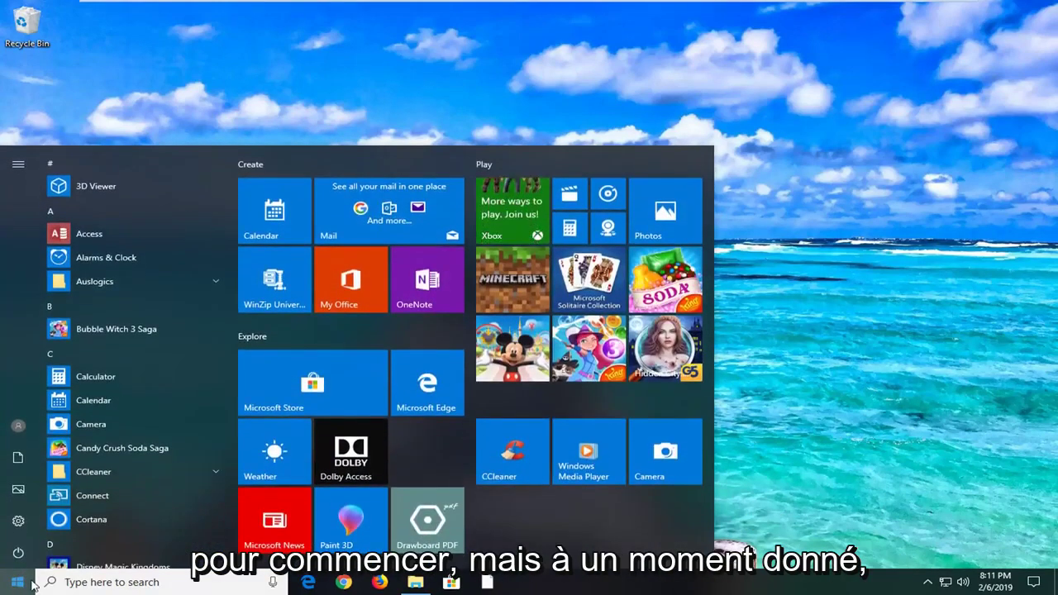
{"action": "type", "text": "troub"}
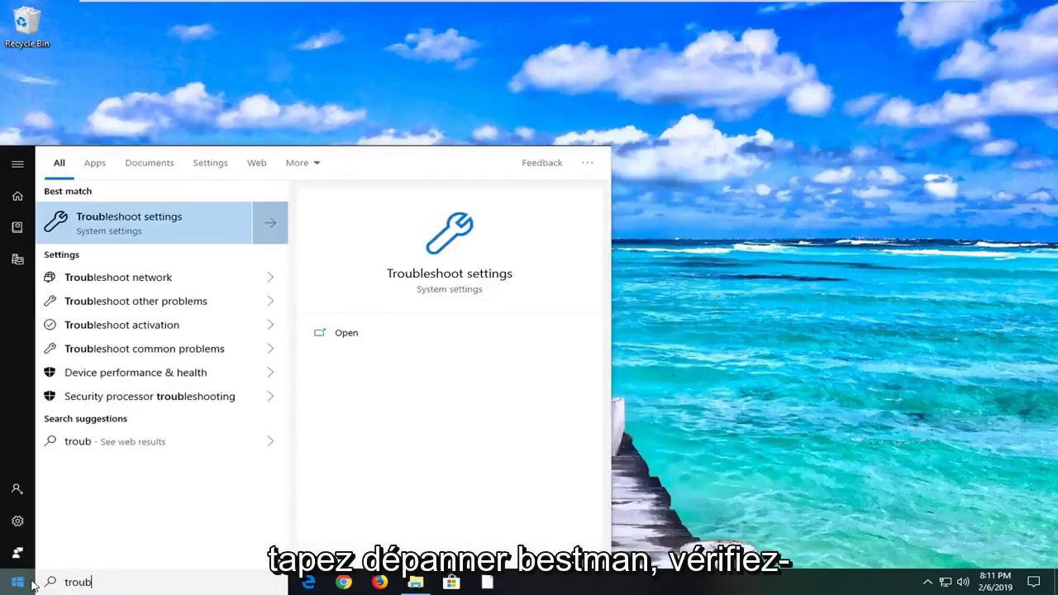
{"action": "type", "text": "leshoot"}
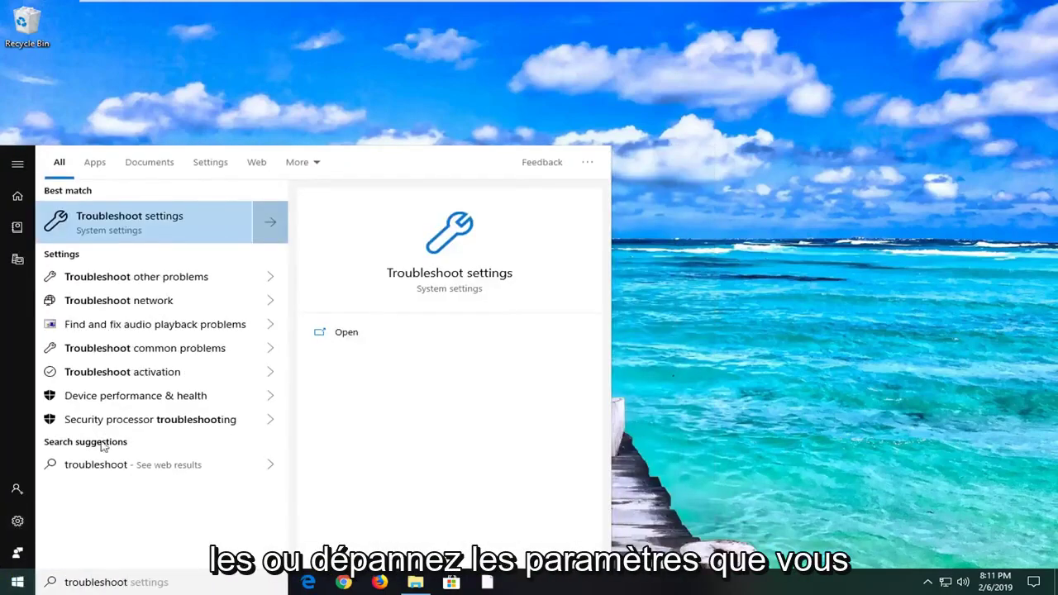
{"action": "left_click", "coordinate": [126, 227]}
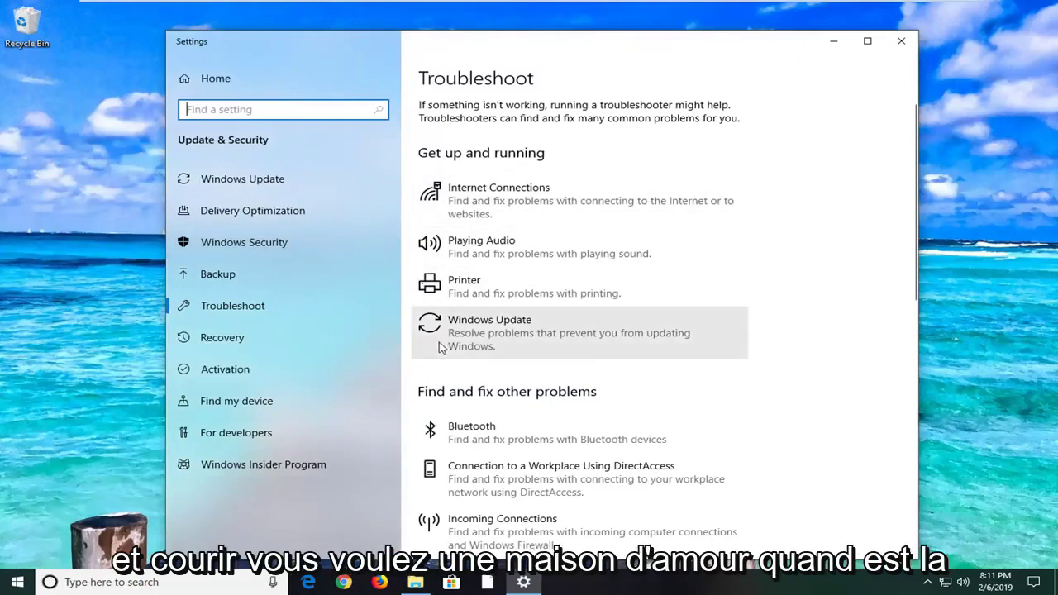
Run the Windows Update troubleshooter, then close it and the Settings window.
{"action": "left_click", "coordinate": [533, 344]}
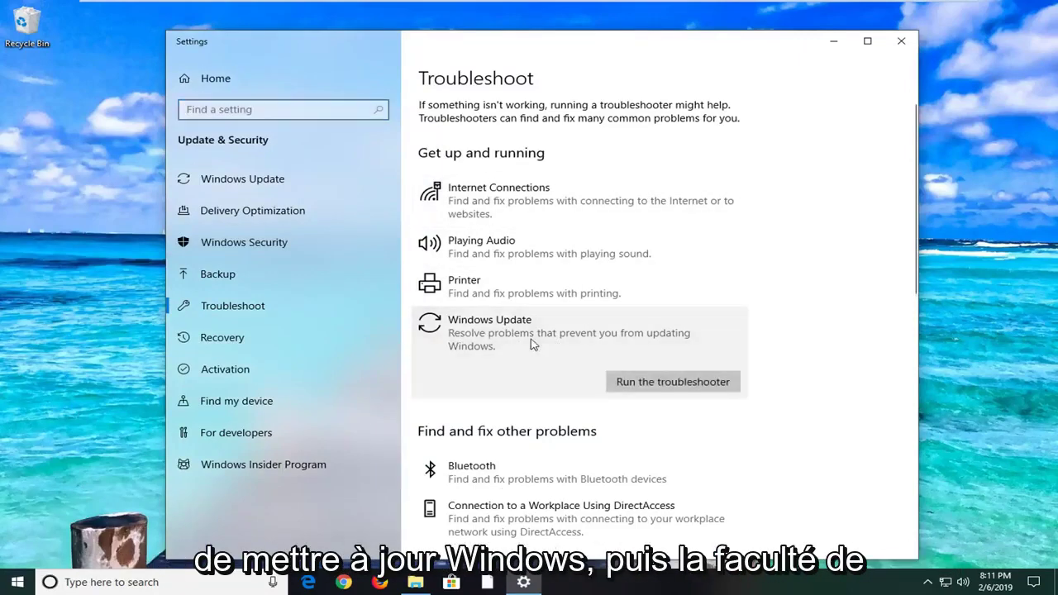
{"action": "left_click", "coordinate": [638, 377]}
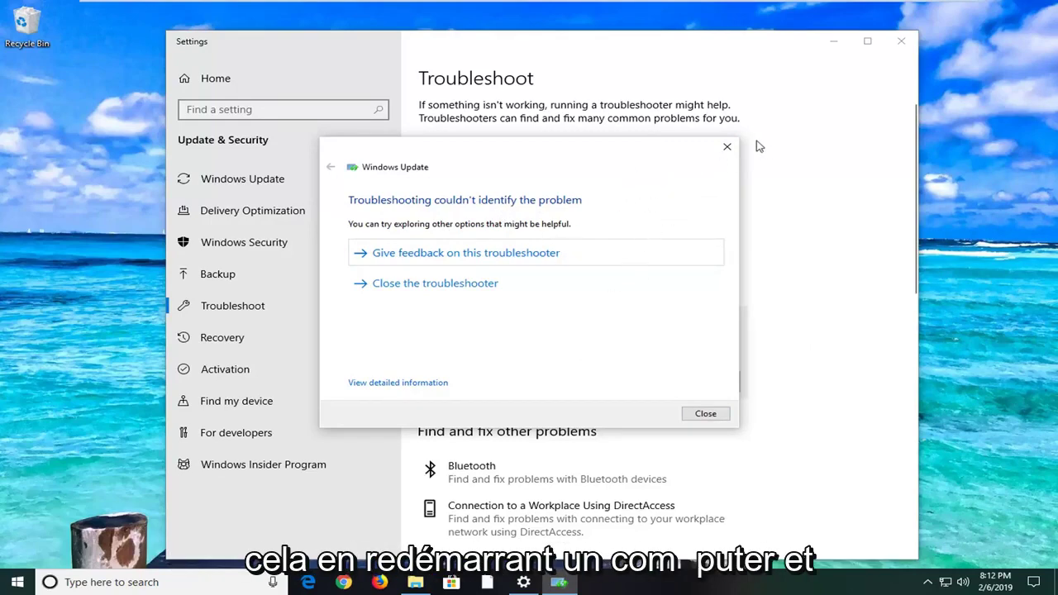
{"action": "left_click", "coordinate": [726, 147]}
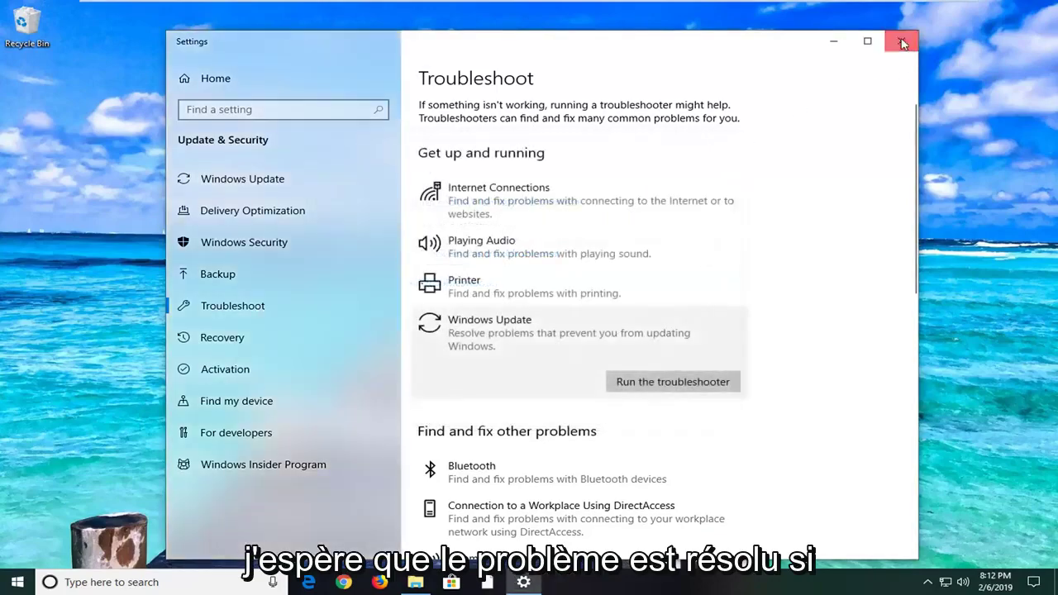
{"action": "left_click", "coordinate": [901, 43]}
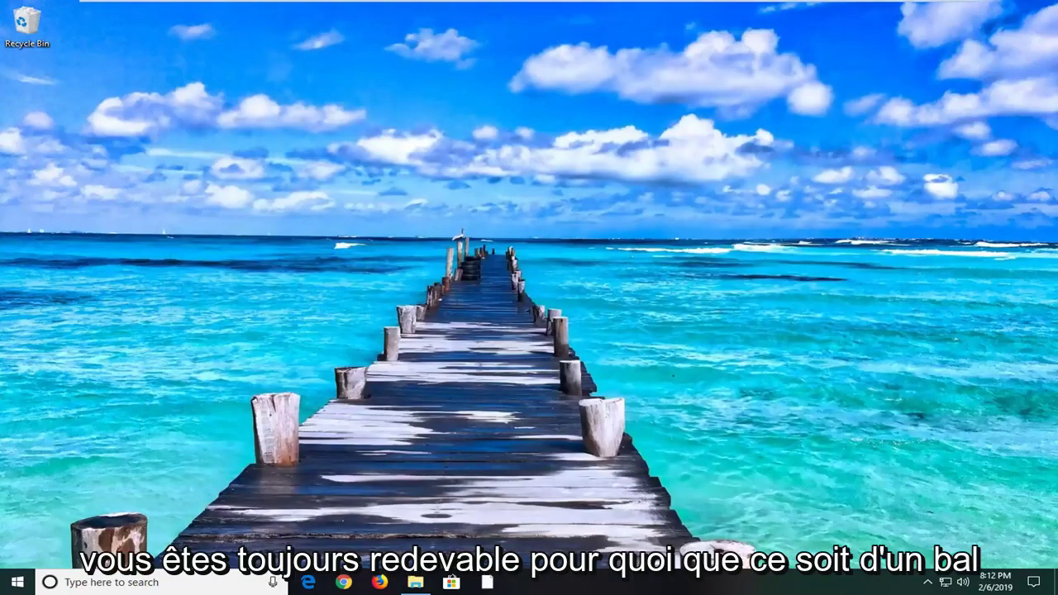
Open Network Connections by running ncpa.cpl from the Run dialog.
{"action": "left_click", "coordinate": [15, 582]}
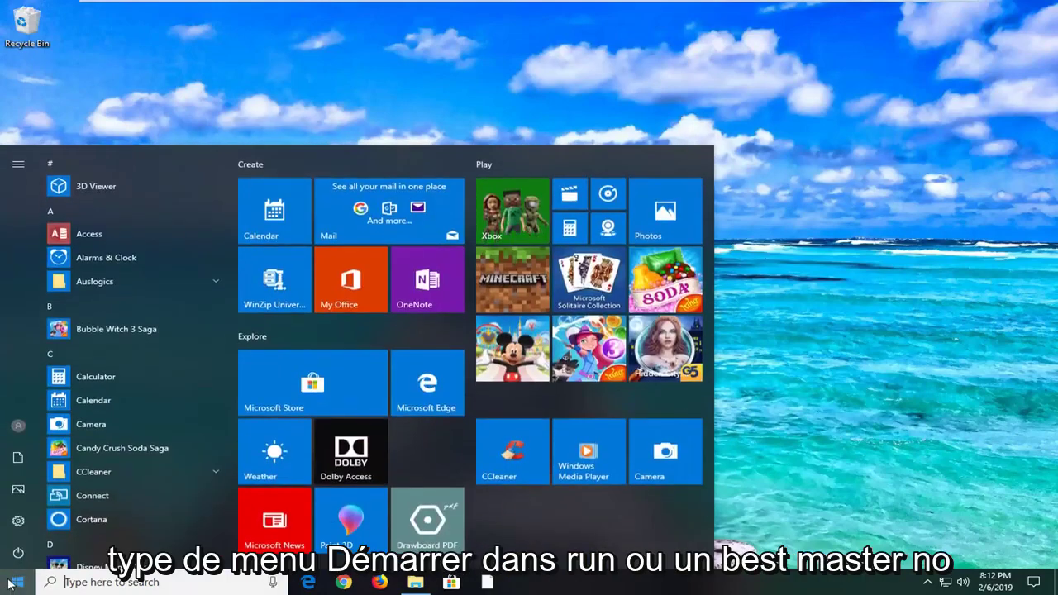
{"action": "type", "text": "run"}
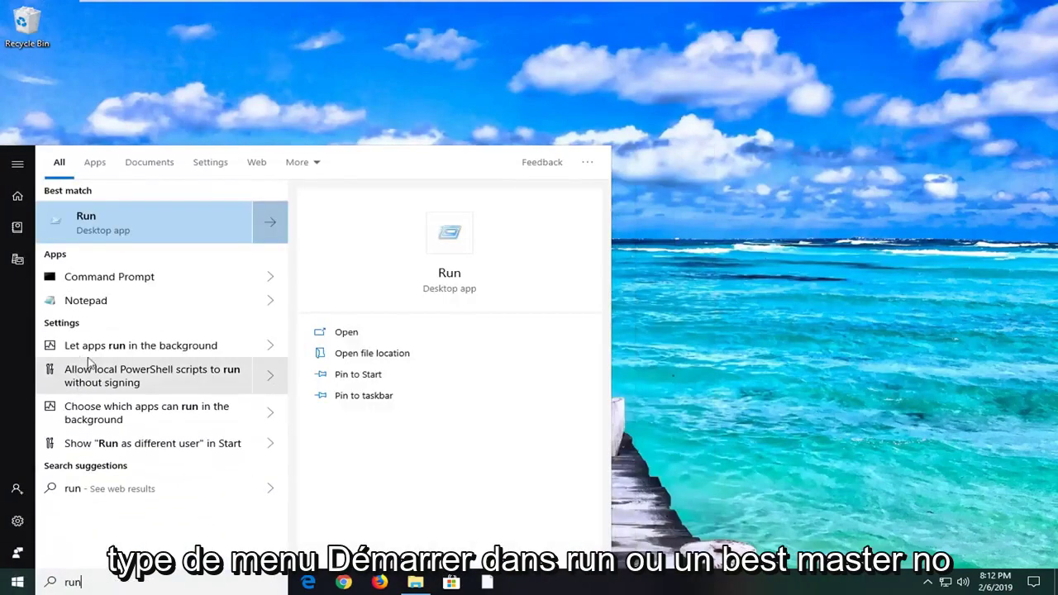
{"action": "left_click", "coordinate": [97, 225]}
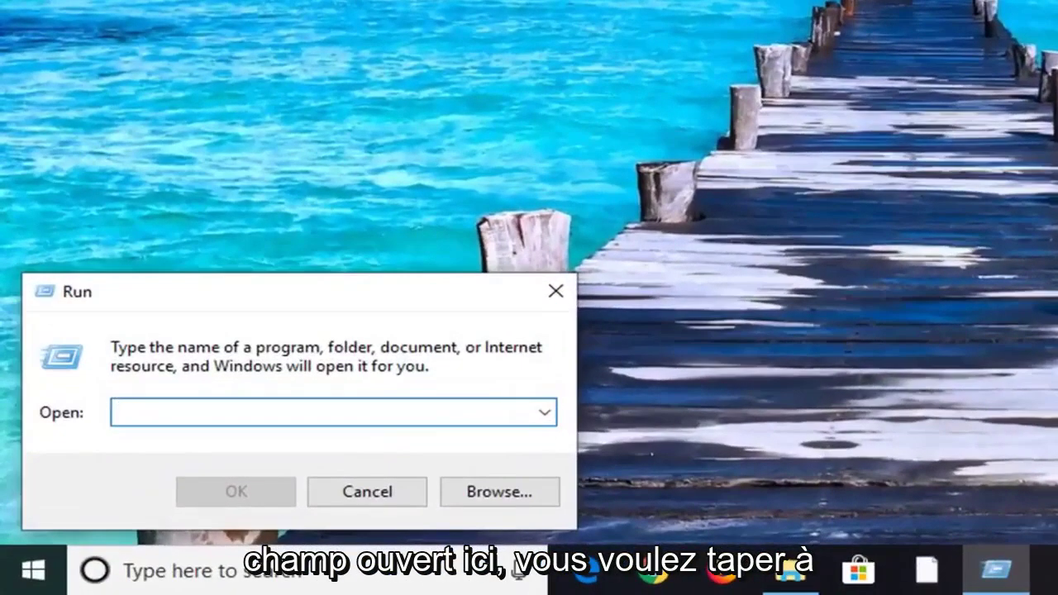
{"action": "type", "text": "ncpa.cpl"}
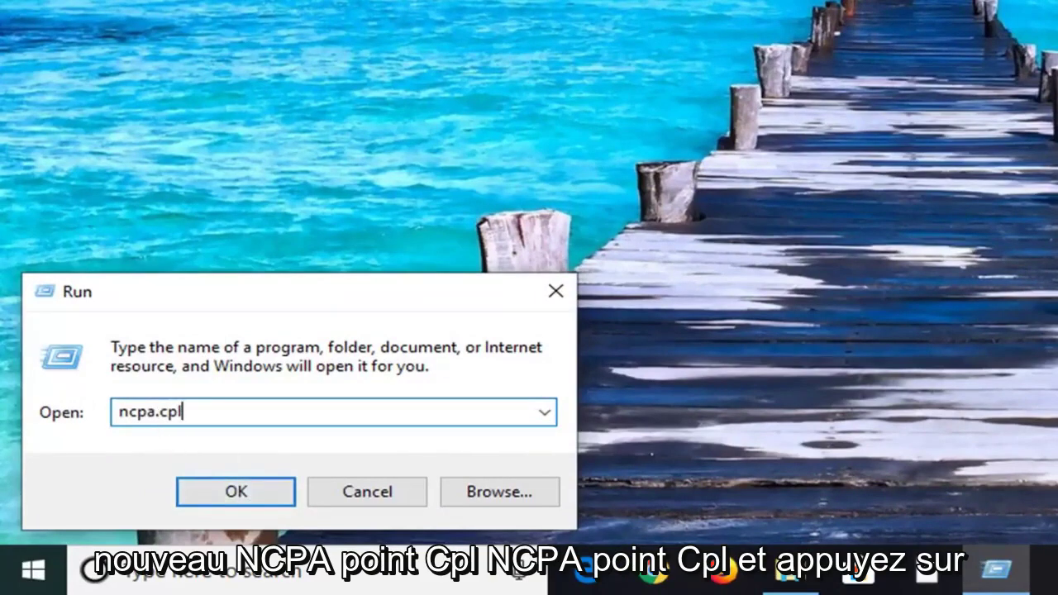
{"action": "left_click", "coordinate": [240, 496]}
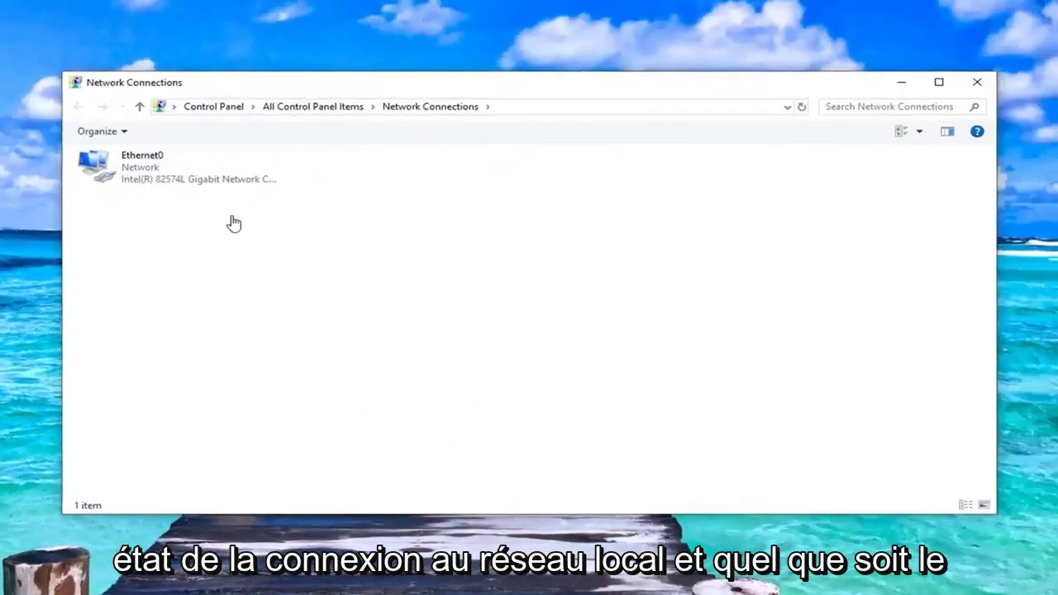
Open the Internet Protocol Version 4 (TCP/IPv4) properties of the Ethernet0 connection.
{"action": "left_click", "coordinate": [165, 179]}
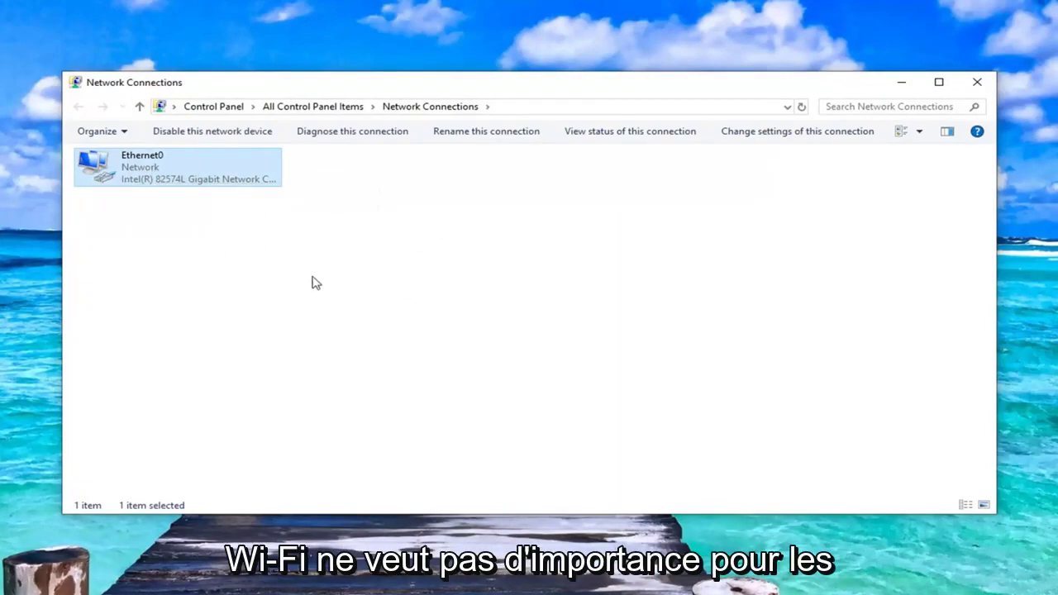
{"action": "right_click", "coordinate": [140, 174]}
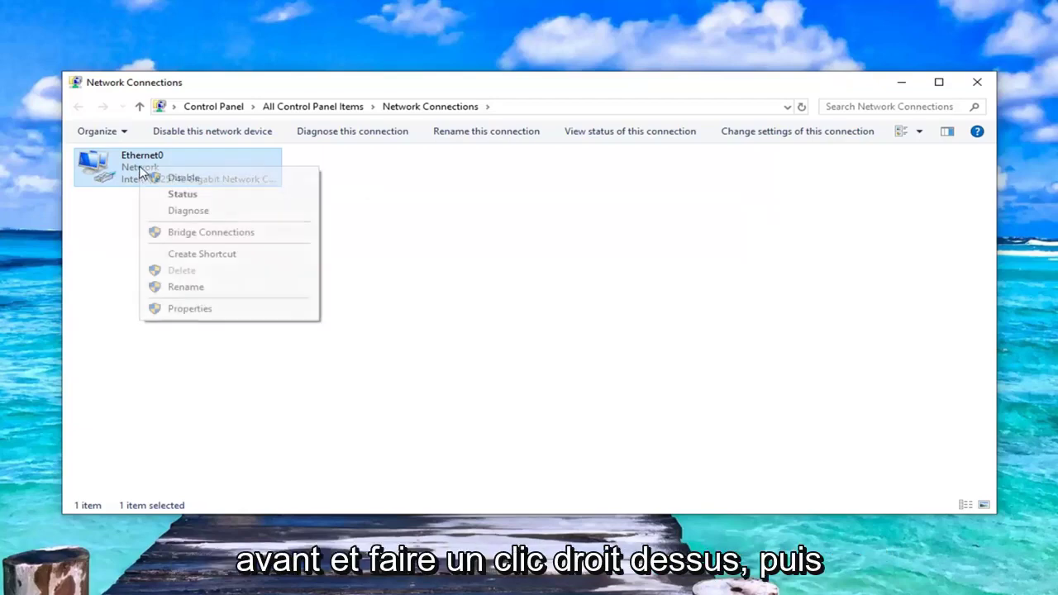
{"action": "left_click", "coordinate": [190, 307]}
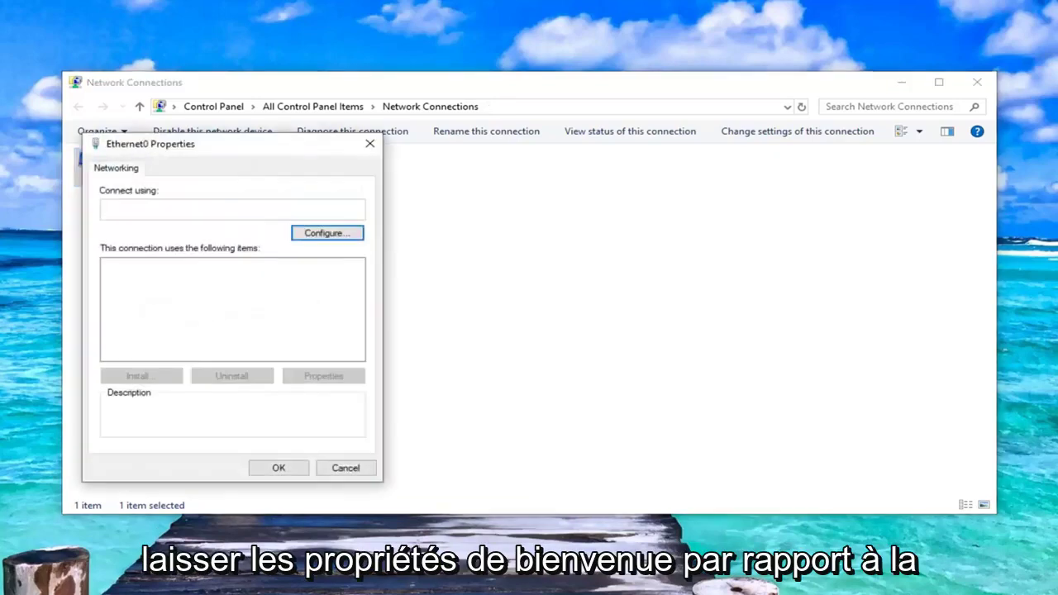
{"action": "left_click_drag", "start_coordinate": [221, 148], "coordinate": [507, 135]}
{"action": "left_click", "coordinate": [462, 288]}
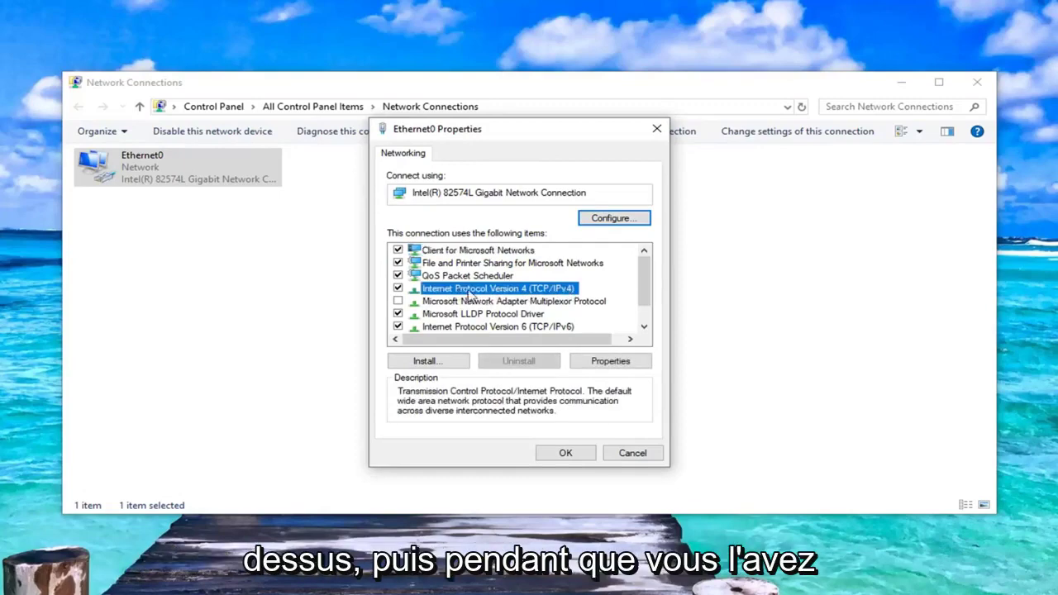
{"action": "left_click", "coordinate": [606, 362]}
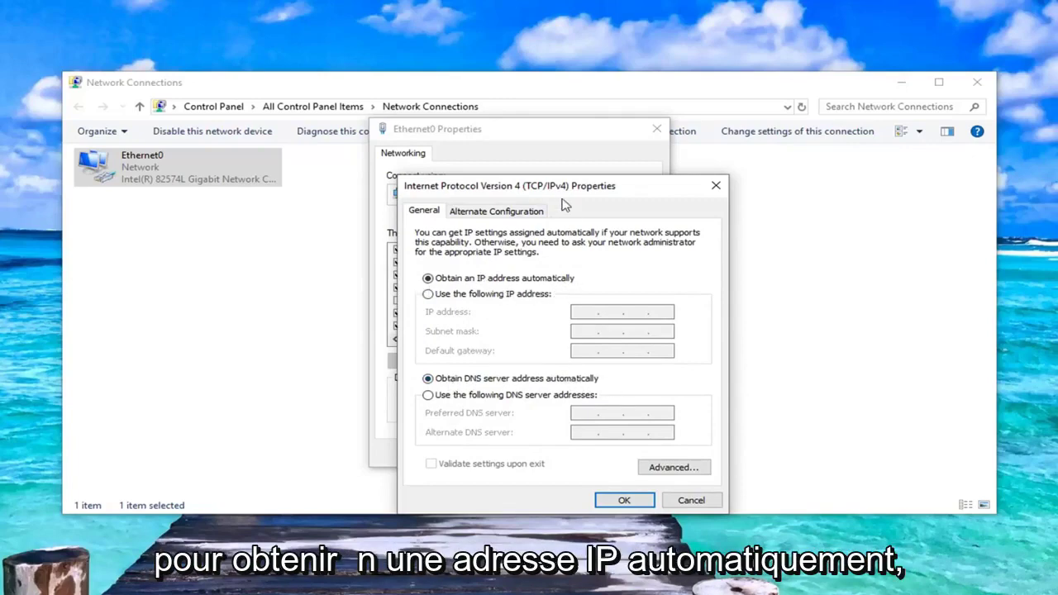
{"action": "left_click_drag", "start_coordinate": [566, 208], "coordinate": [532, 145]}
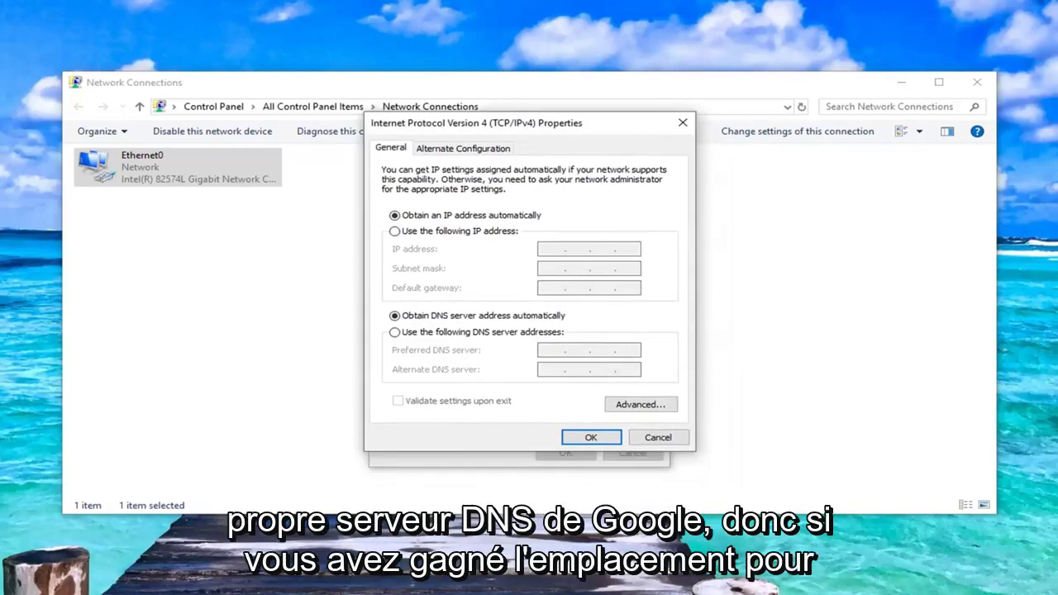
Use manual DNS server addresses, with 8.8.8.8 as the preferred and 8.8.4.4 as the alternate server.
{"action": "left_click", "coordinate": [395, 332]}
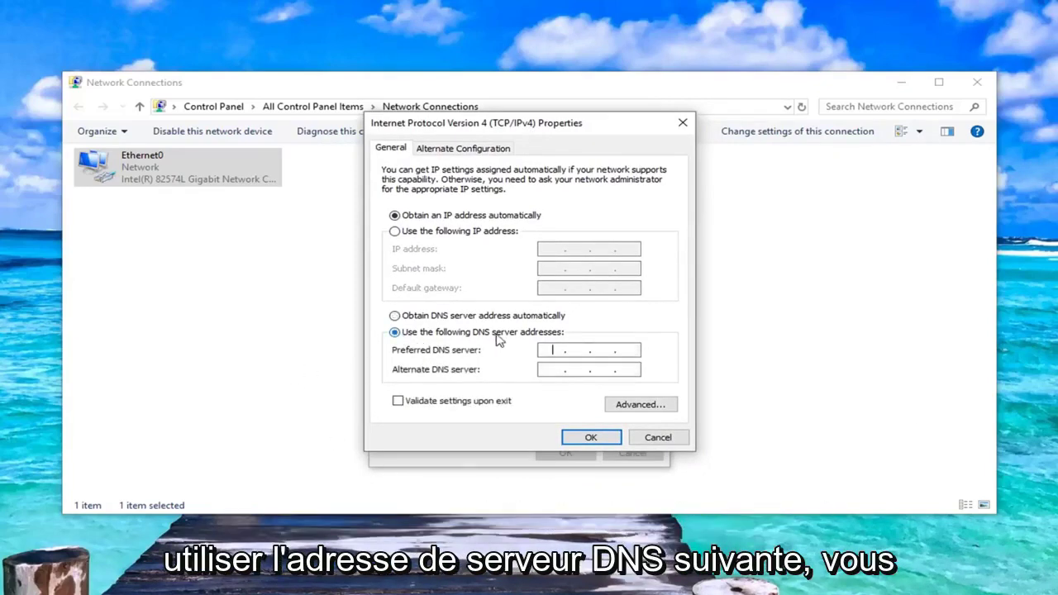
{"action": "left_click", "coordinate": [553, 348]}
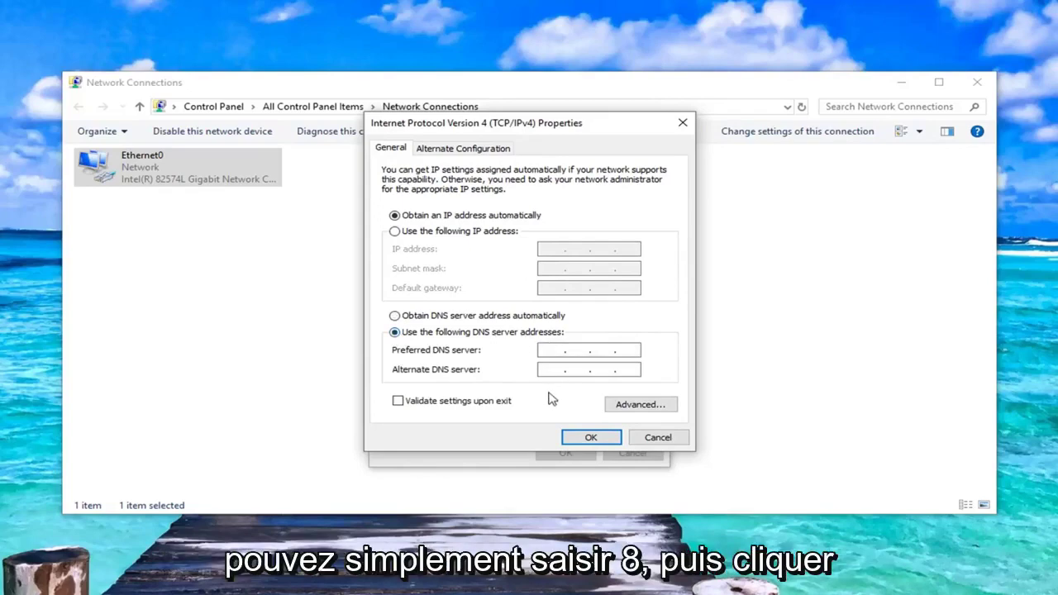
{"action": "type", "text": "8 . 8 . 8 . 8"}
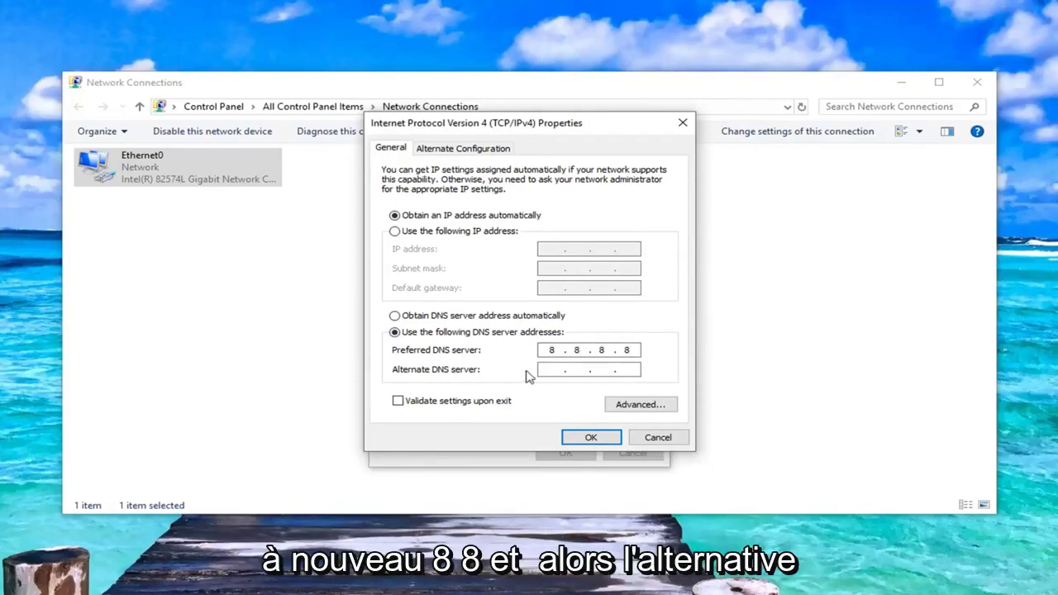
{"action": "left_click", "coordinate": [549, 370]}
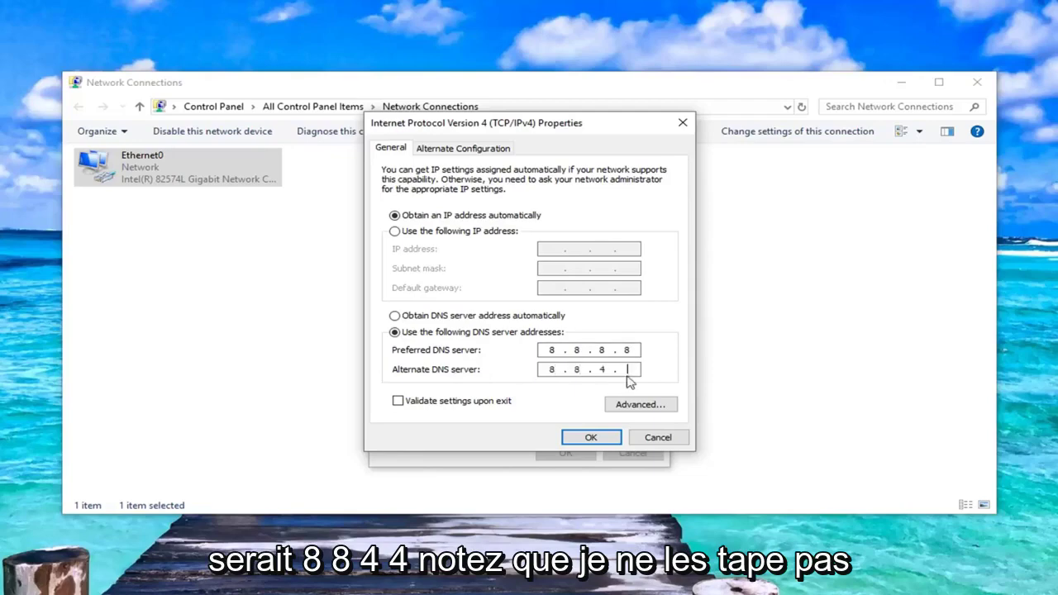
Try entering 888 as the first part of the preferred DNS server address.
{"action": "left_click", "coordinate": [553, 353]}
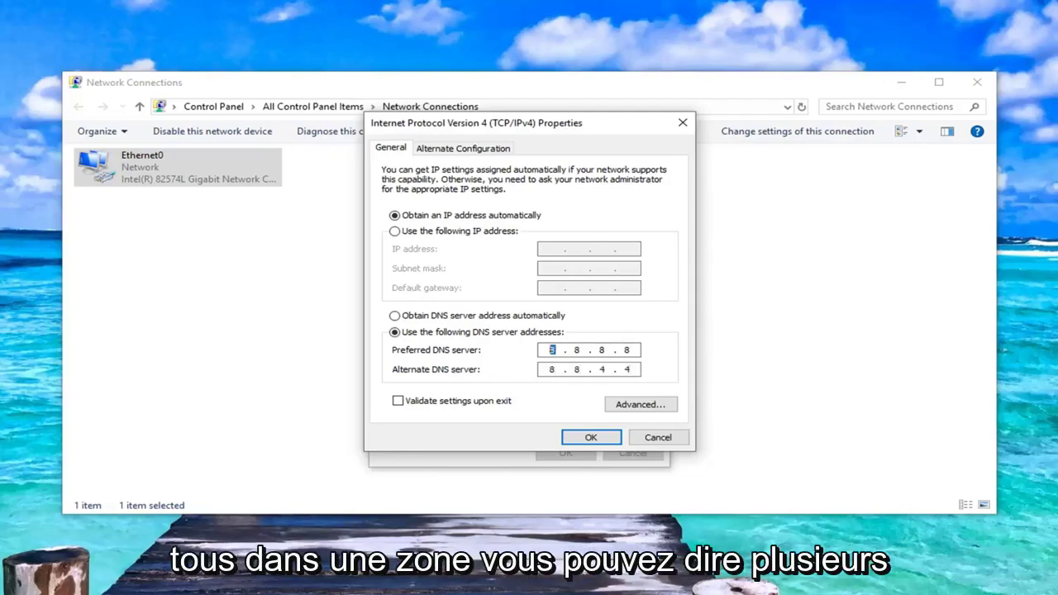
{"action": "type", "text": "8.8"}
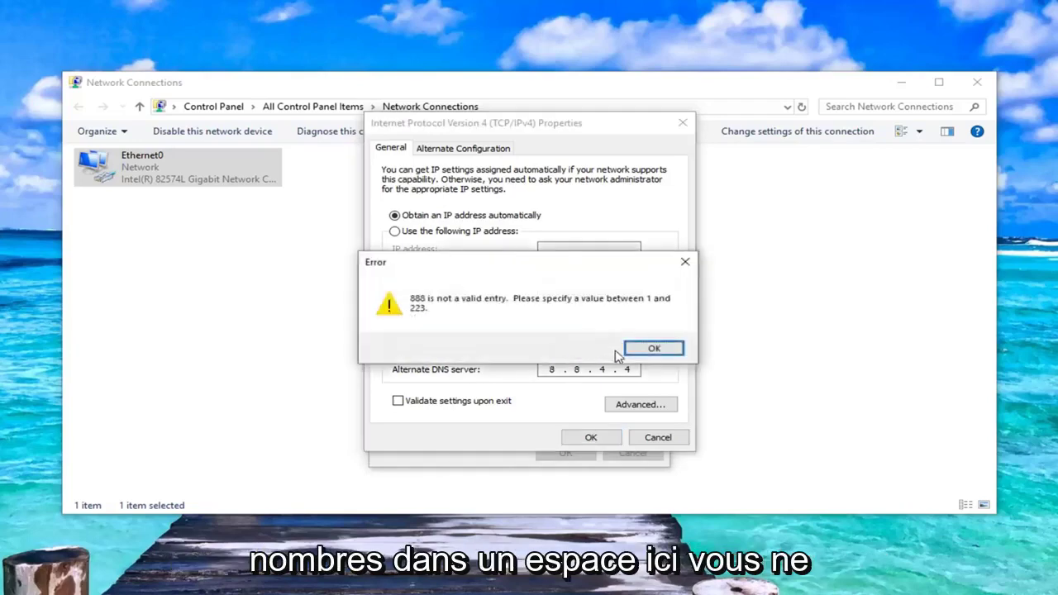
{"action": "key", "text": "Return"}
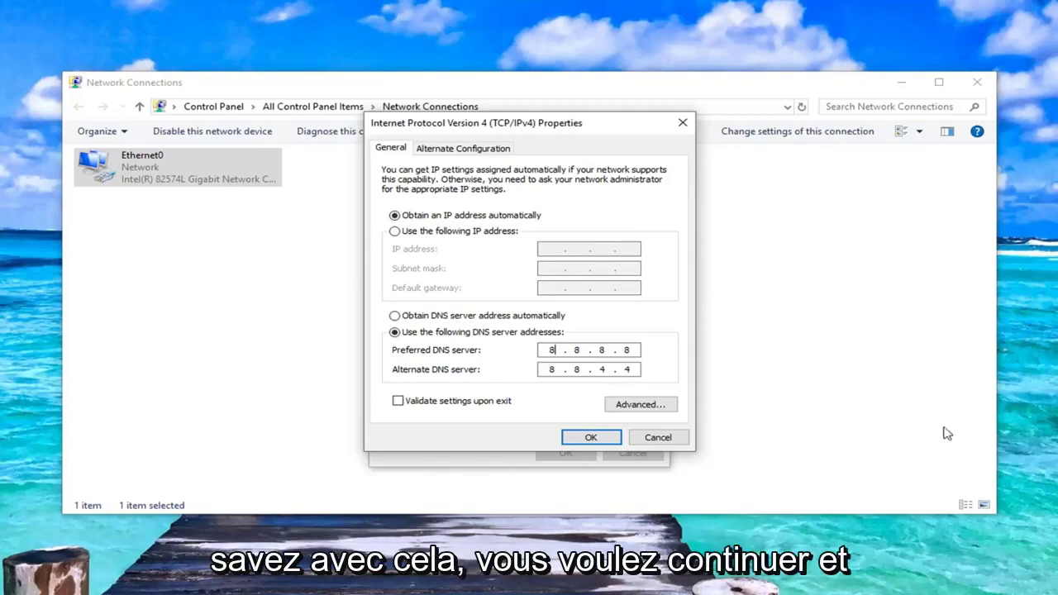
Save the IPv4 DNS server settings.
{"action": "left_click", "coordinate": [588, 438]}
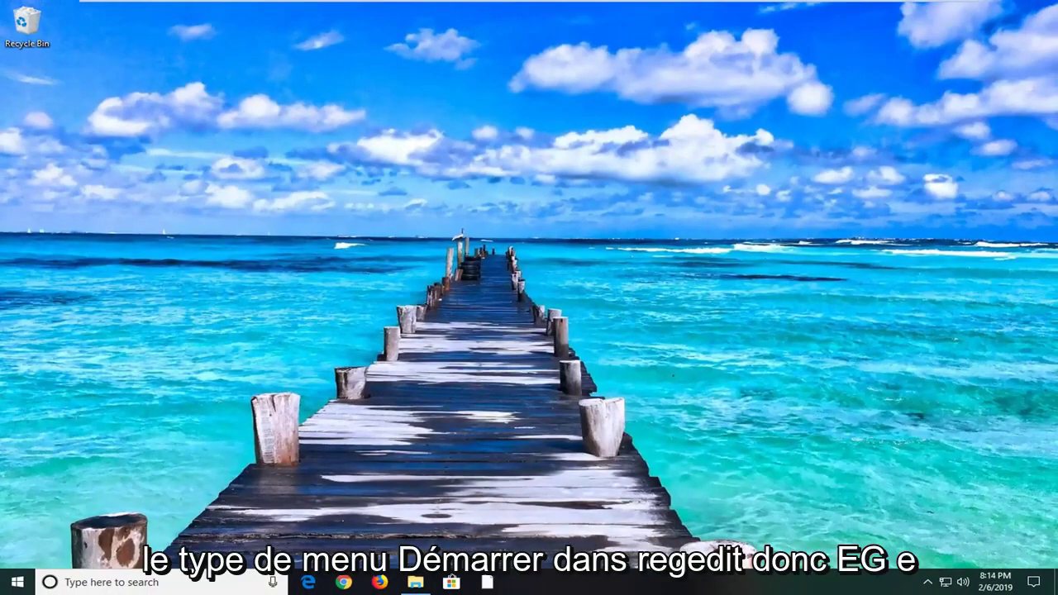
Search for regedit and open Registry Editor as administrator, allowing it to make changes to the device.
{"action": "left_click", "coordinate": [17, 583]}
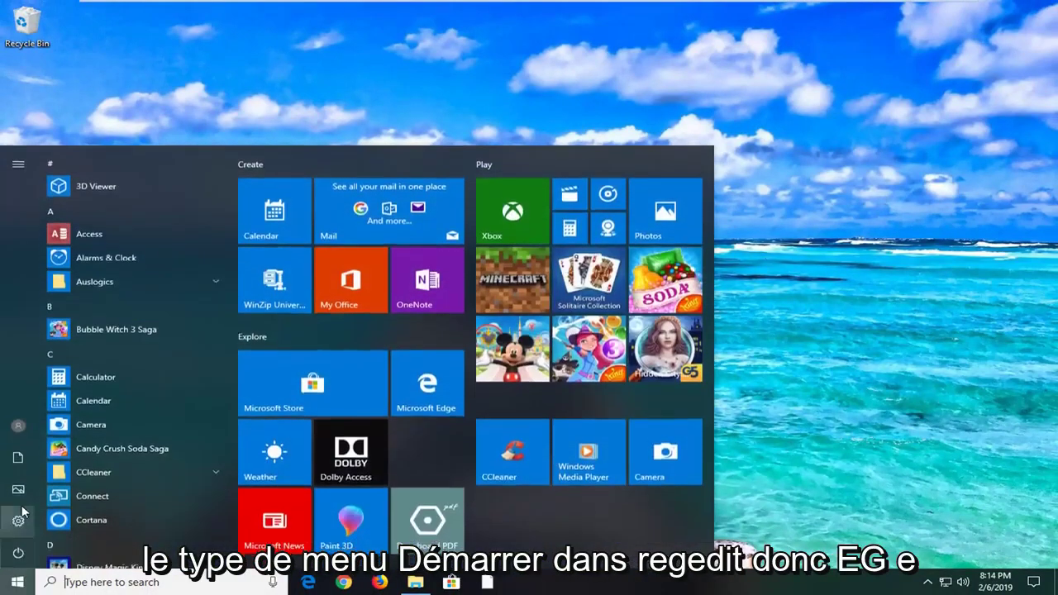
{"action": "type", "text": "regedit"}
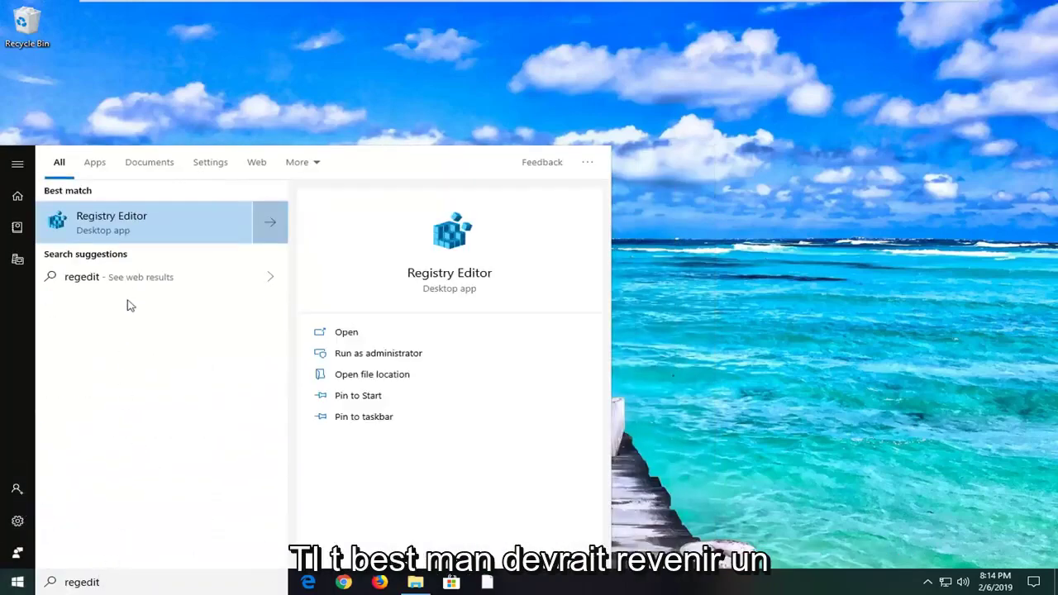
{"action": "right_click", "coordinate": [106, 223]}
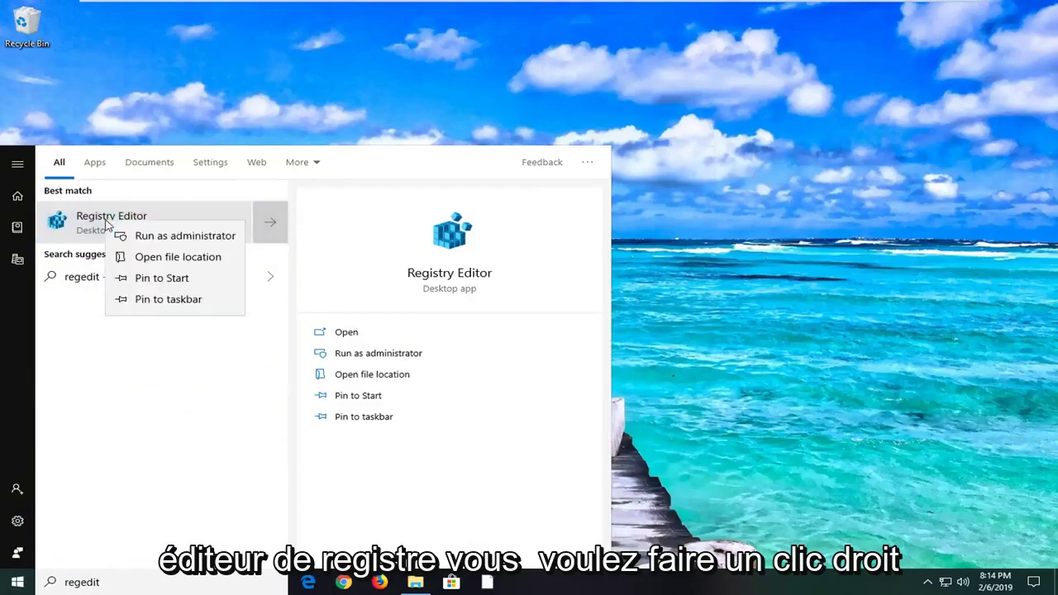
{"action": "left_click", "coordinate": [152, 238]}
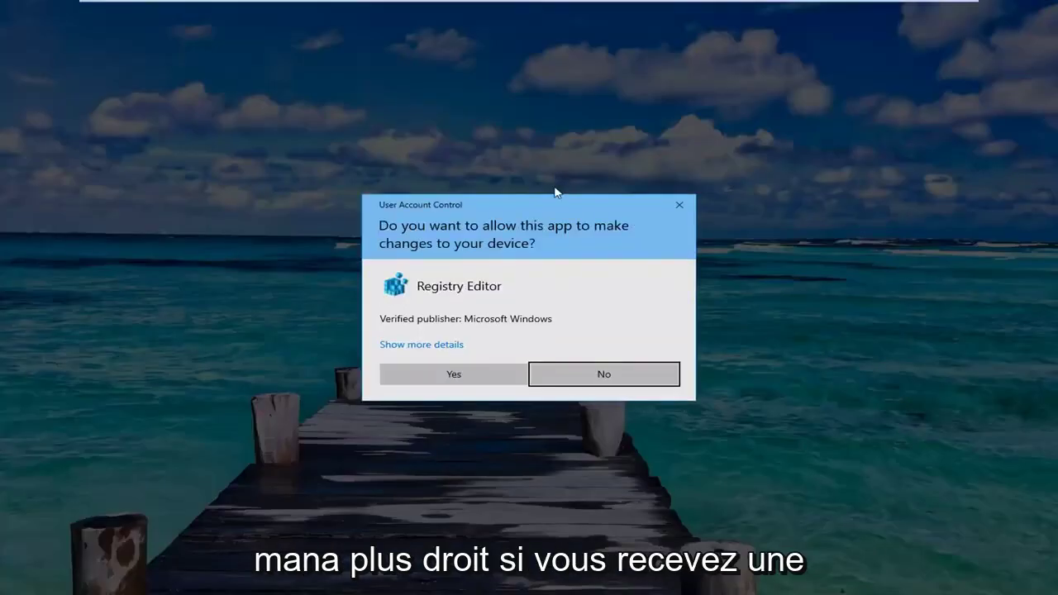
{"action": "left_click", "coordinate": [467, 373]}
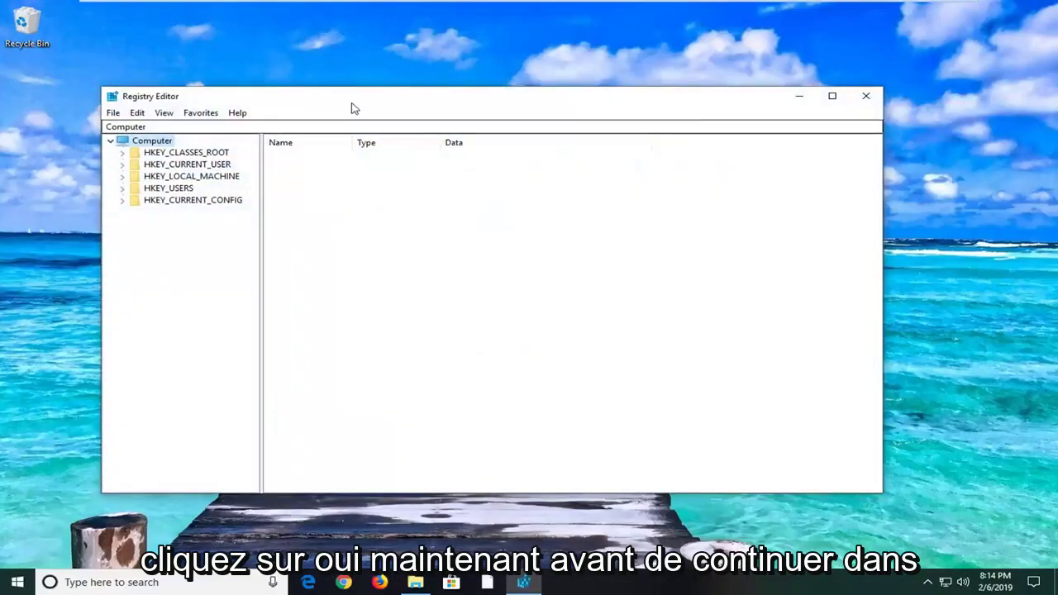
Open the registry export dialog with the Computer root selected.
{"action": "left_click_drag", "start_coordinate": [354, 108], "coordinate": [396, 108]}
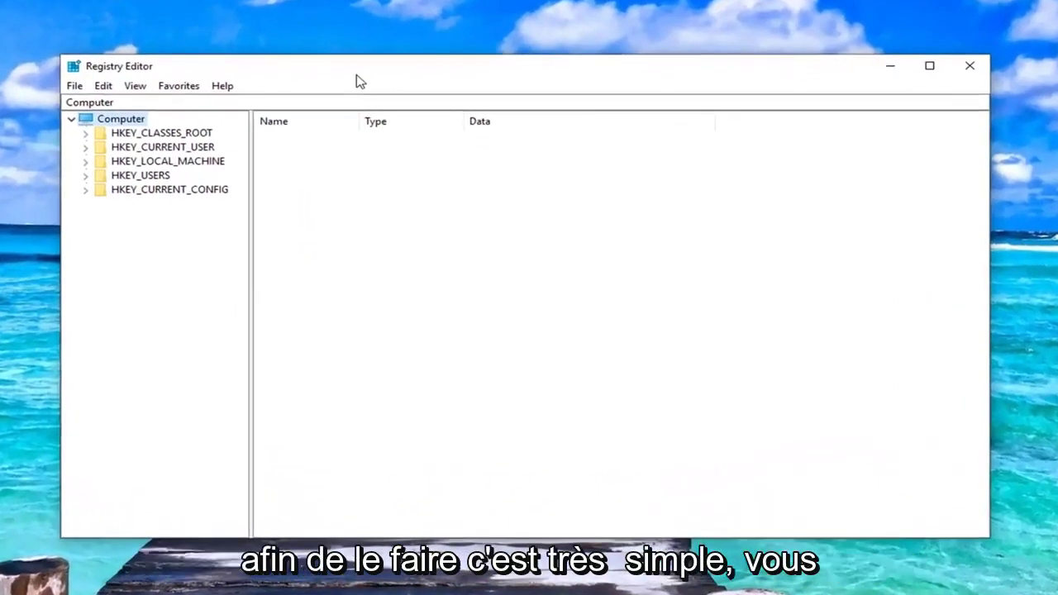
{"action": "left_click", "coordinate": [74, 86]}
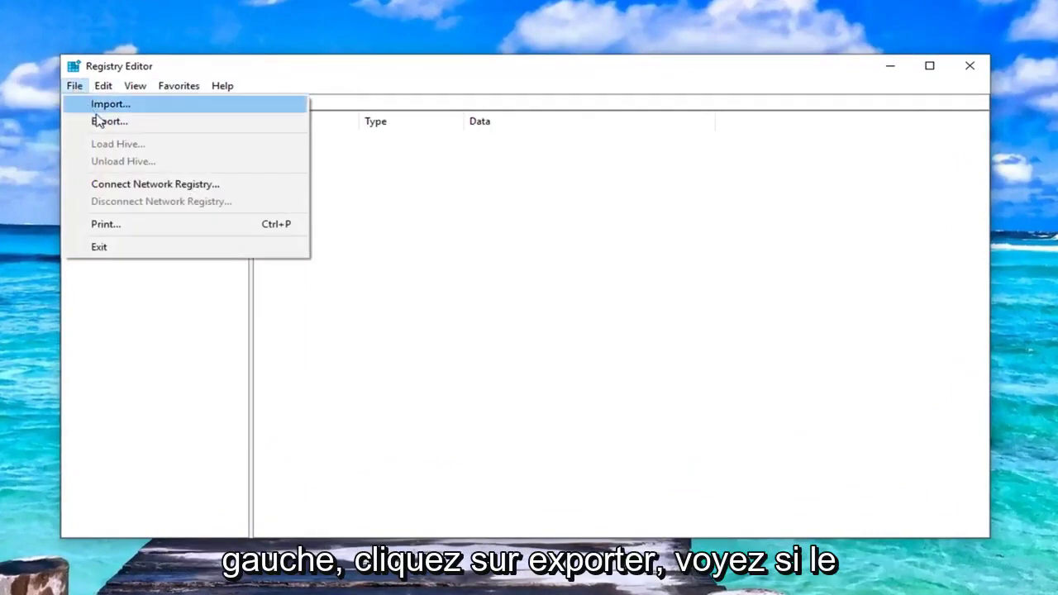
{"action": "left_click", "coordinate": [97, 120]}
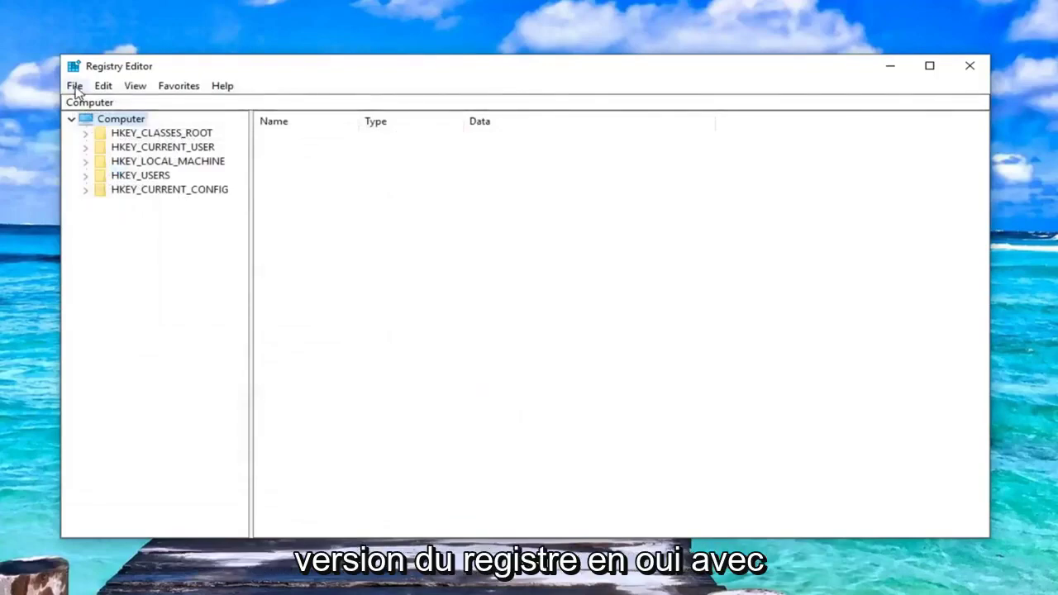
{"action": "left_click", "coordinate": [75, 86]}
{"action": "left_click", "coordinate": [100, 102]}
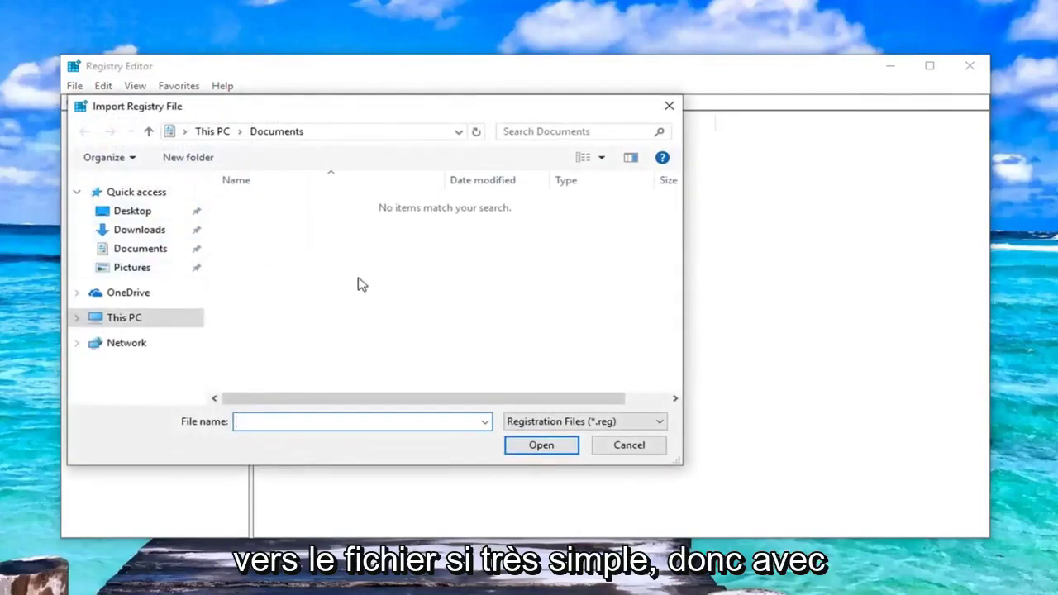
{"action": "left_click", "coordinate": [621, 447]}
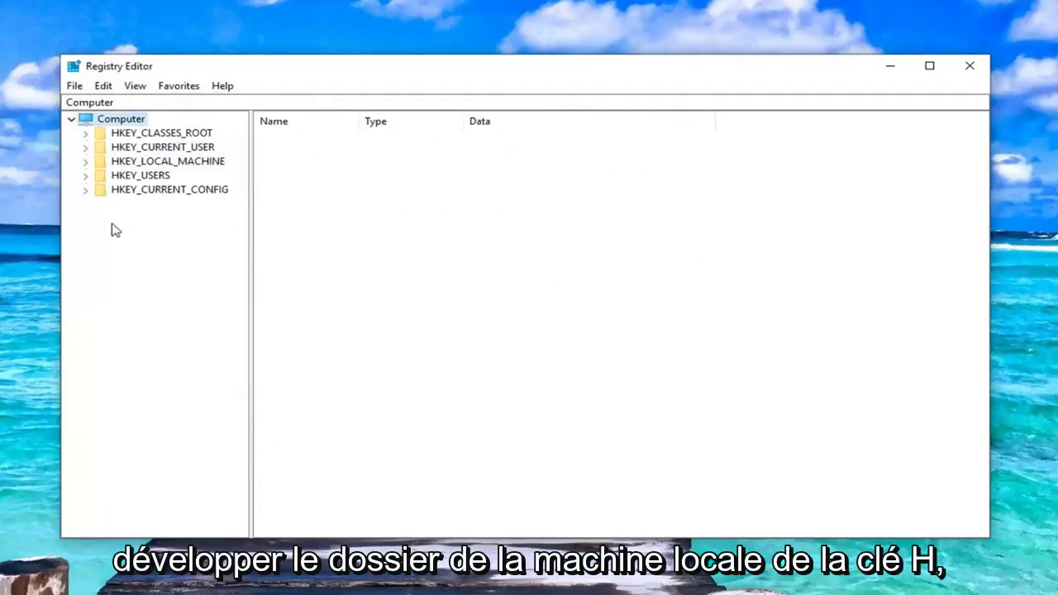
Expand the registry tree through HKEY_LOCAL_MACHINE, SOFTWARE and Policies down to the subkeys of Policies\Microsoft.
{"action": "left_click", "coordinate": [139, 163]}
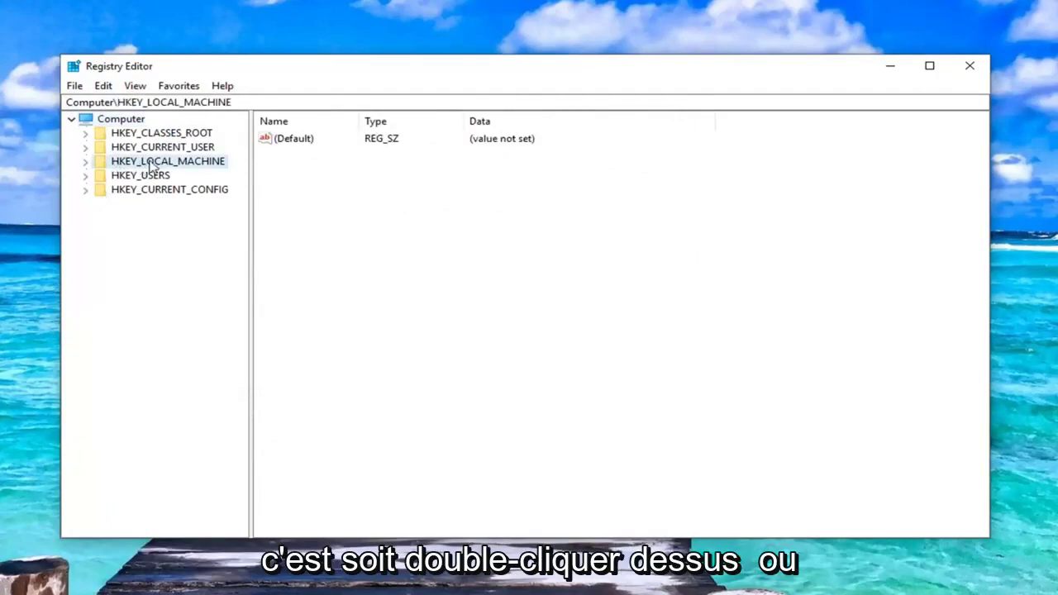
{"action": "left_click", "coordinate": [86, 162]}
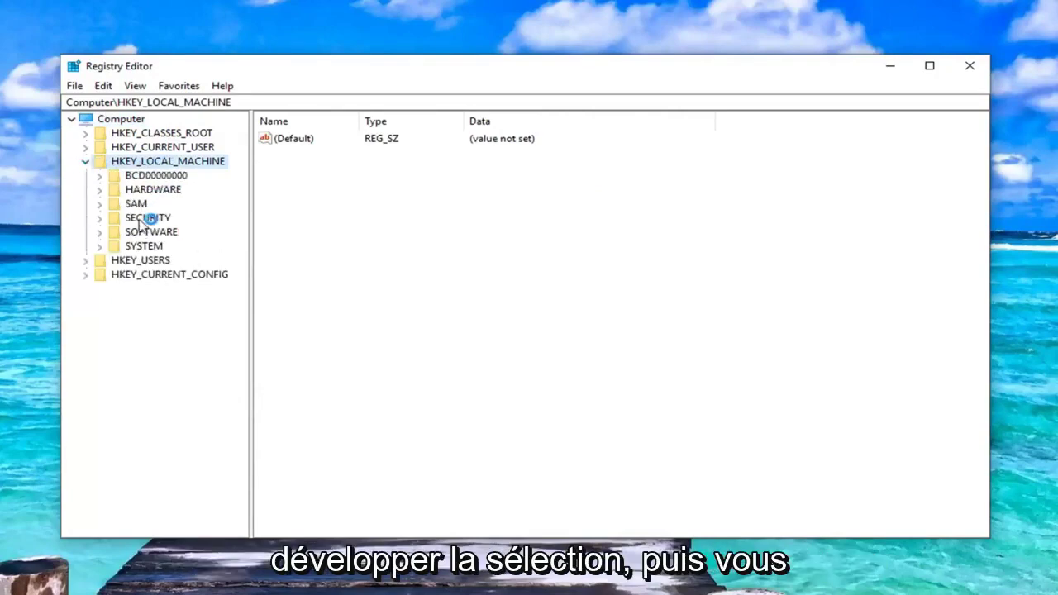
{"action": "left_click", "coordinate": [115, 235]}
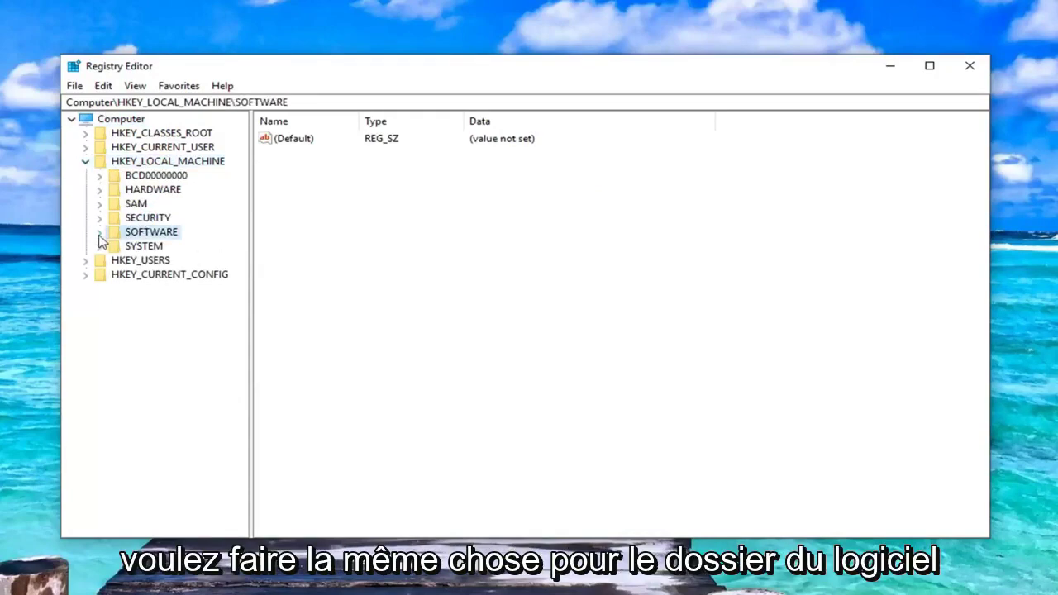
{"action": "left_click", "coordinate": [99, 233]}
{"action": "scroll", "coordinate": [140, 236], "scroll_direction": "down", "scroll_amount": 1}
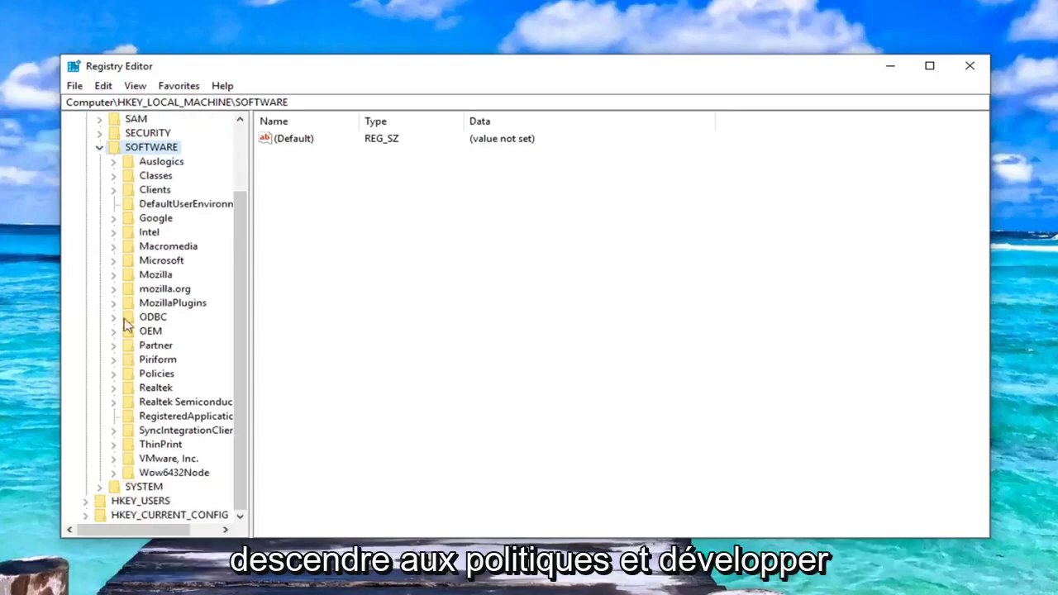
{"action": "left_click", "coordinate": [145, 373]}
{"action": "left_click", "coordinate": [114, 374]}
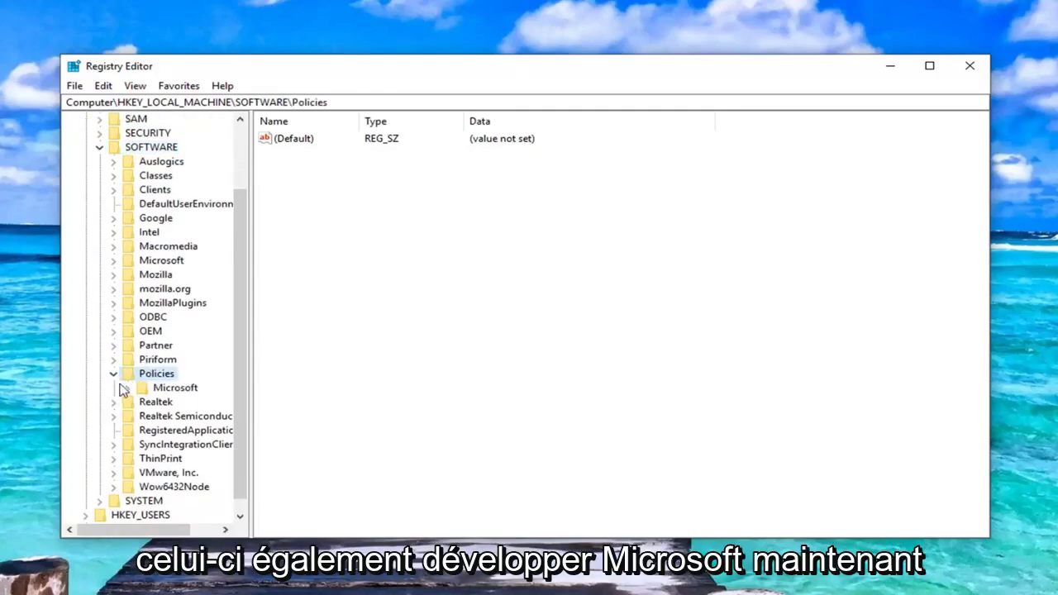
{"action": "left_click", "coordinate": [136, 390]}
{"action": "left_click", "coordinate": [126, 388]}
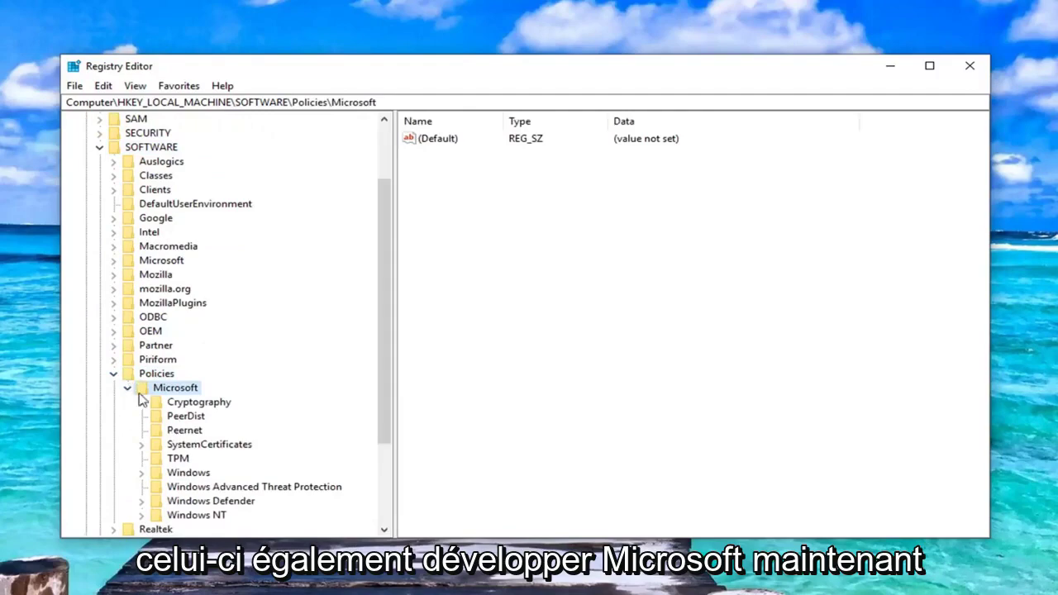
Expand the Windows and WindowsUpdate keys under Policies\Microsoft and select the AU key.
{"action": "scroll", "coordinate": [142, 401], "scroll_direction": "down", "scroll_amount": 1}
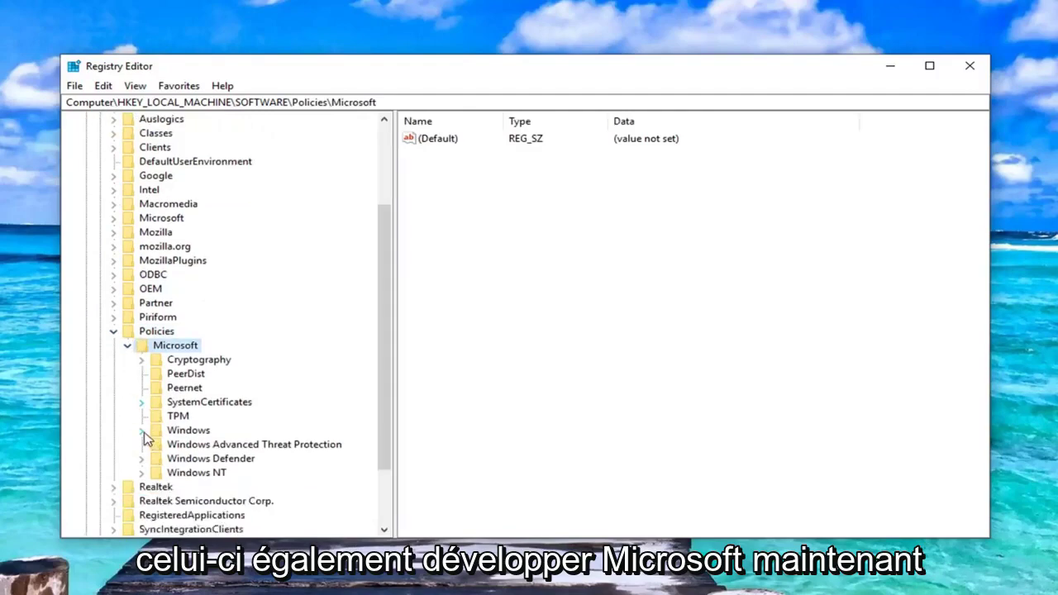
{"action": "left_click", "coordinate": [143, 431]}
{"action": "left_click", "coordinate": [142, 431]}
{"action": "scroll", "coordinate": [145, 438], "scroll_direction": "down", "scroll_amount": 1}
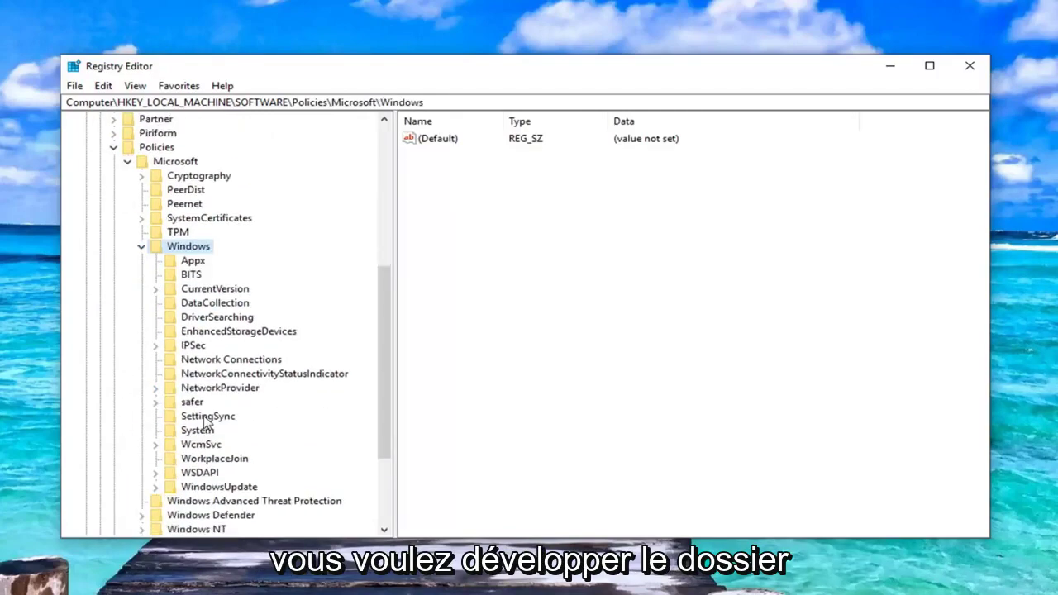
{"action": "left_click", "coordinate": [197, 489]}
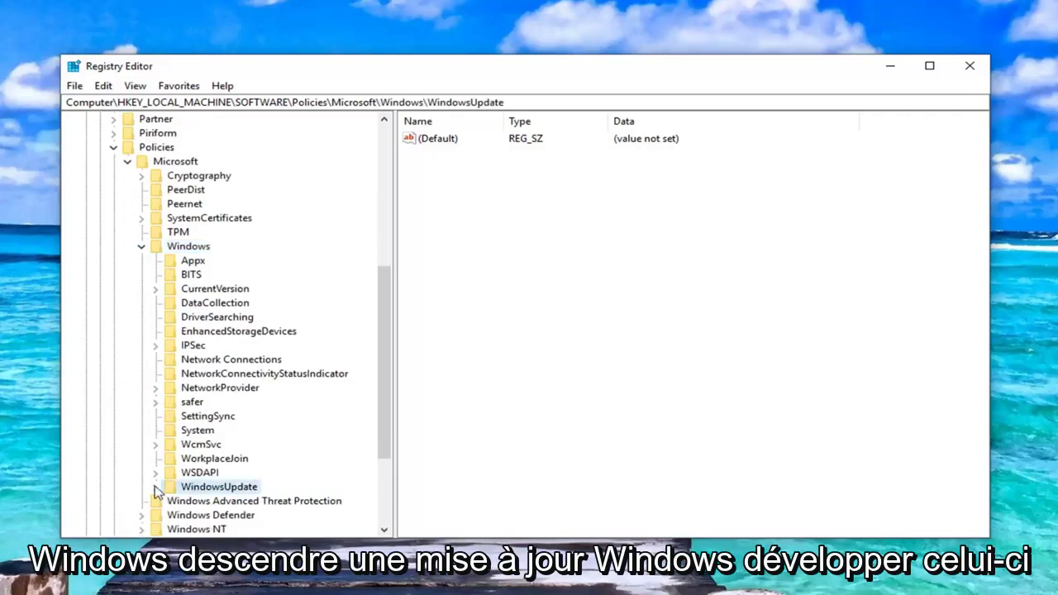
{"action": "left_click", "coordinate": [157, 488]}
{"action": "left_click", "coordinate": [203, 504]}
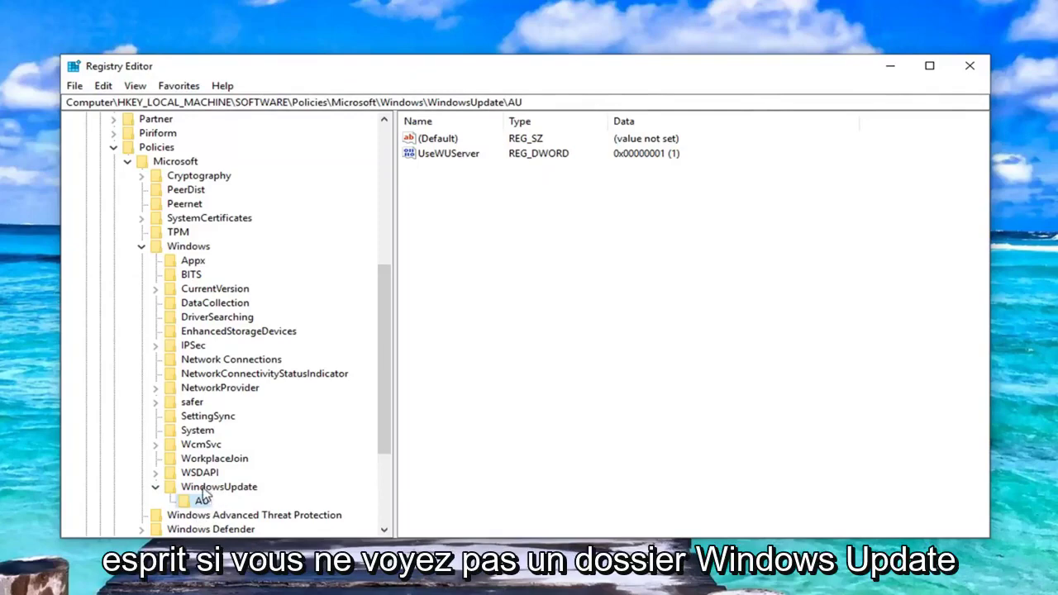
{"action": "left_click", "coordinate": [208, 488]}
{"action": "left_click", "coordinate": [201, 501]}
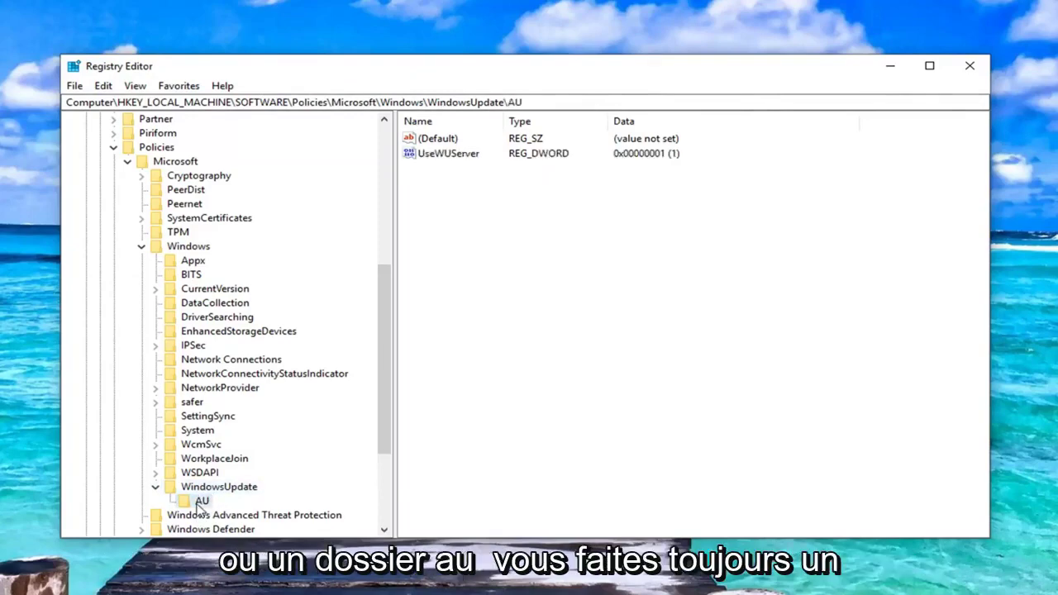
{"action": "left_click", "coordinate": [178, 251]}
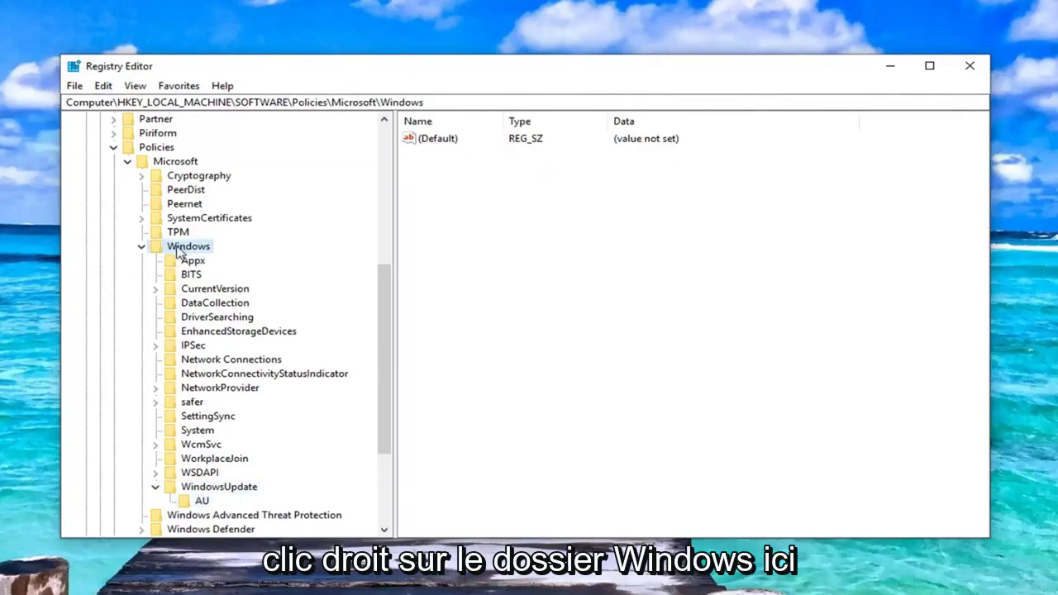
{"action": "right_click", "coordinate": [180, 252]}
{"action": "mouse_move", "coordinate": [222, 274]}
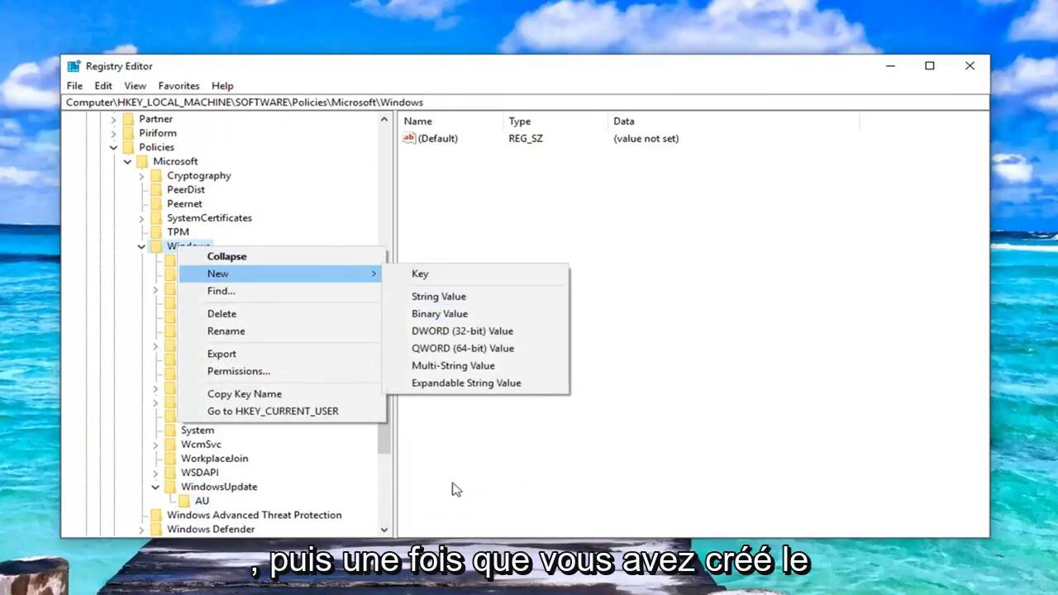
{"action": "left_click", "coordinate": [193, 489]}
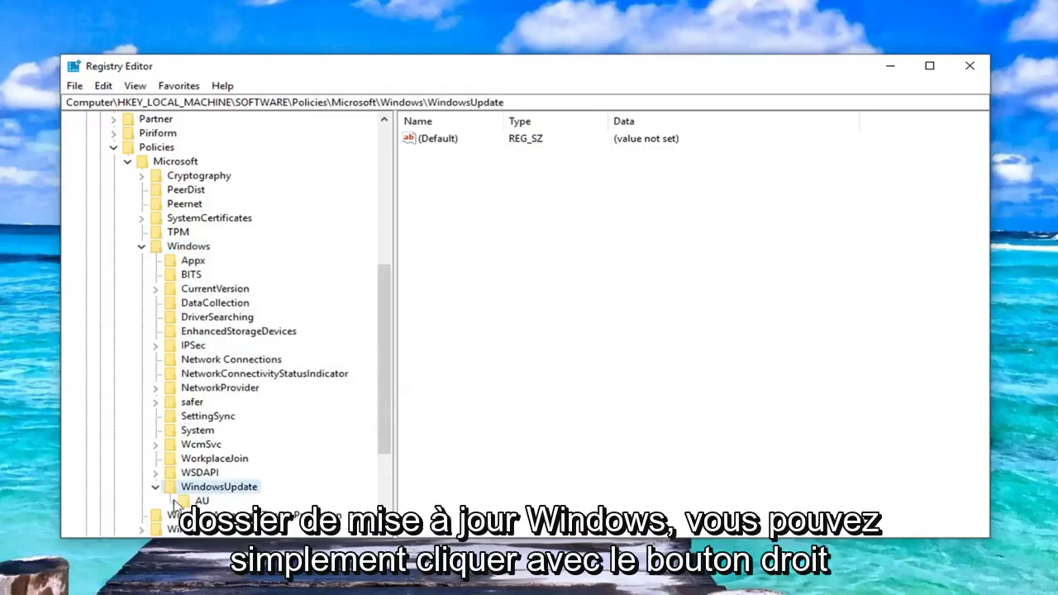
{"action": "right_click", "coordinate": [210, 489]}
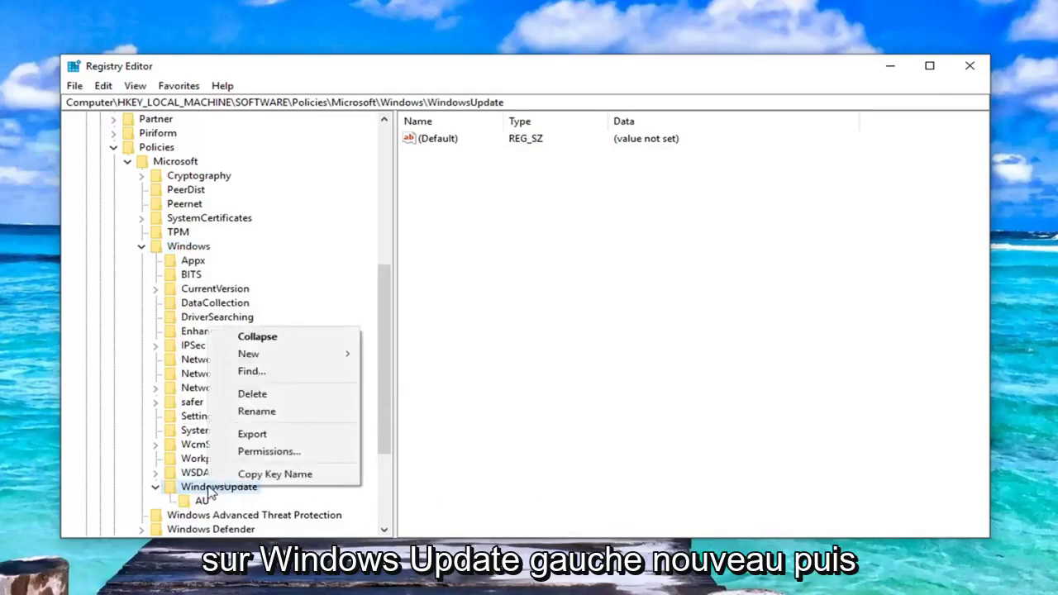
{"action": "mouse_move", "coordinate": [278, 357]}
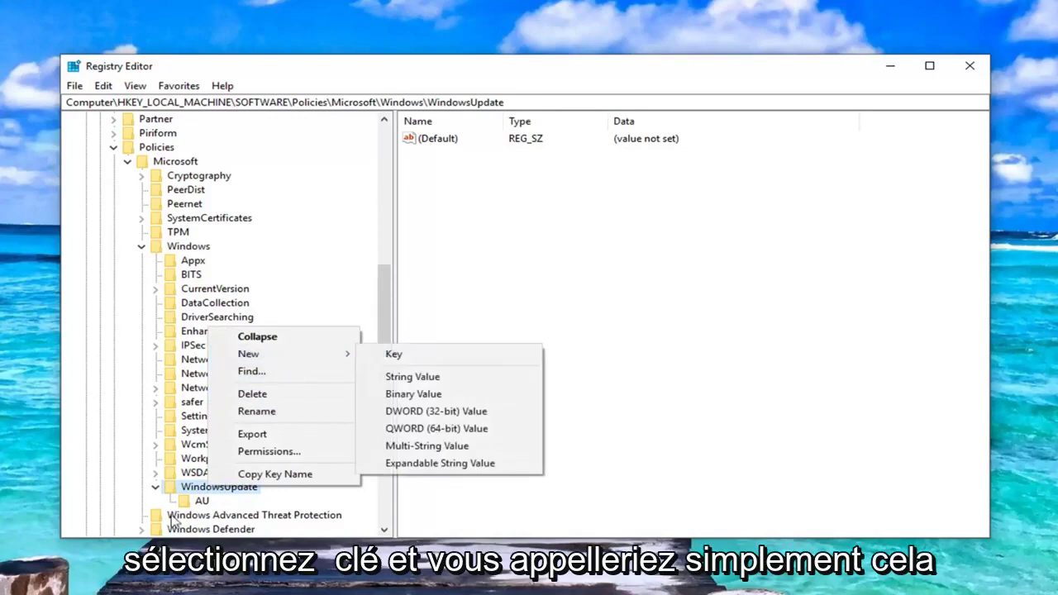
{"action": "left_click", "coordinate": [202, 502]}
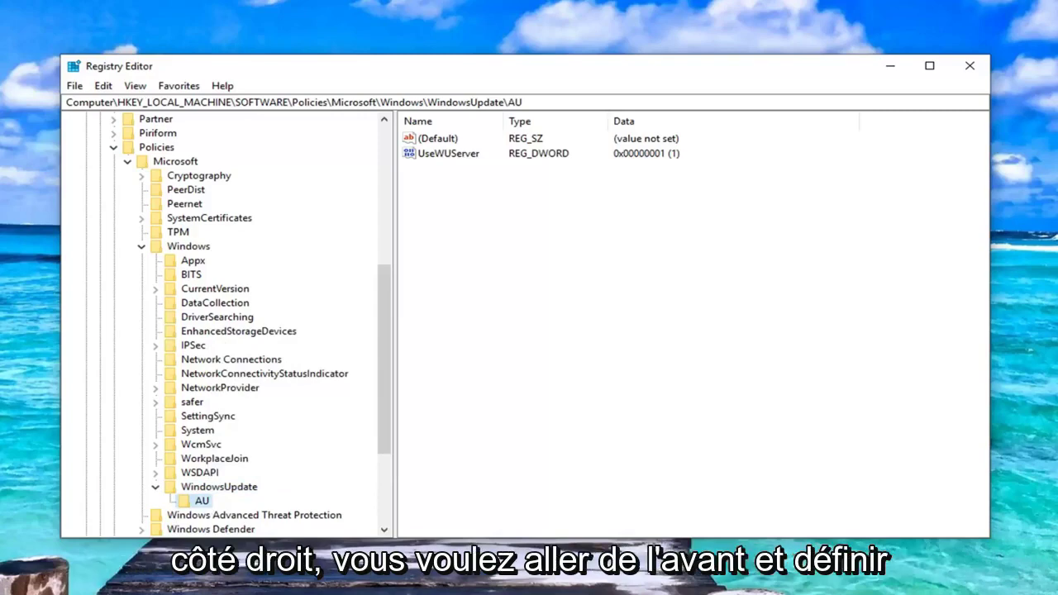
Try to create a new DWORD (32-bit) value named UseWUServer in the AU key.
{"action": "left_click", "coordinate": [439, 160]}
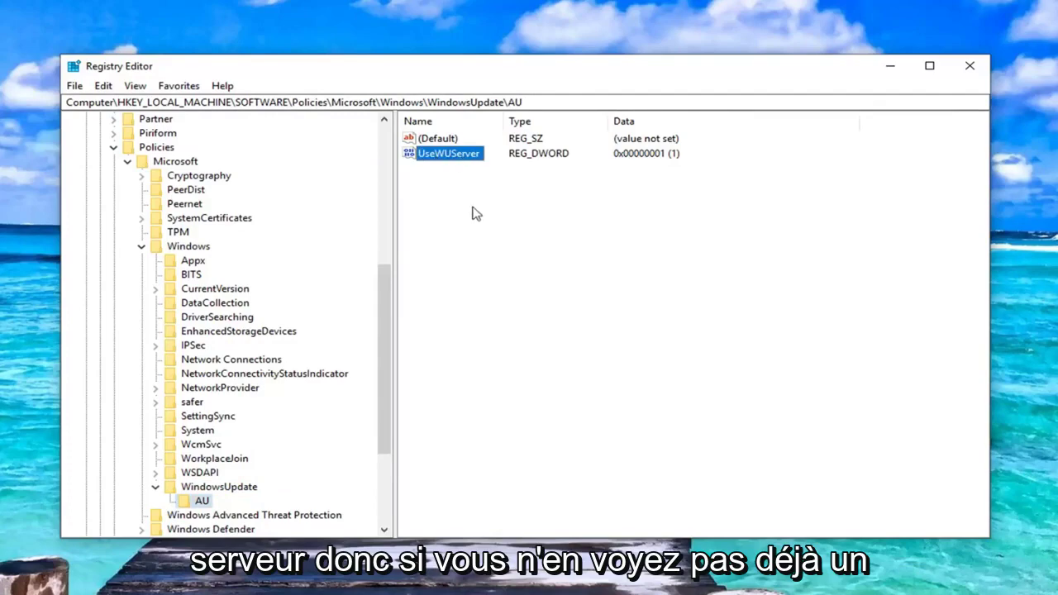
{"action": "right_click", "coordinate": [459, 229]}
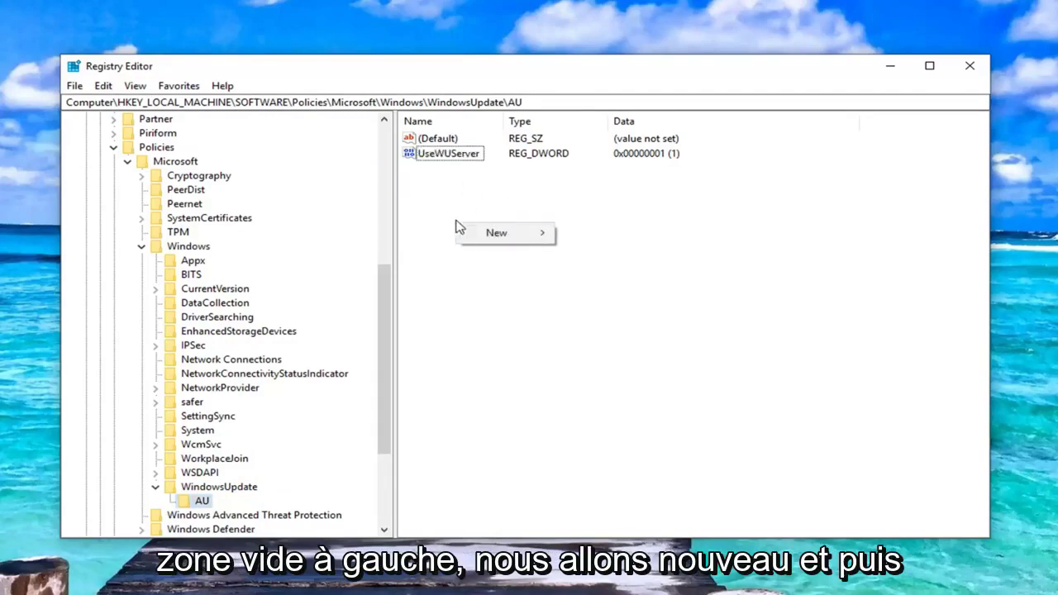
{"action": "mouse_move", "coordinate": [496, 233]}
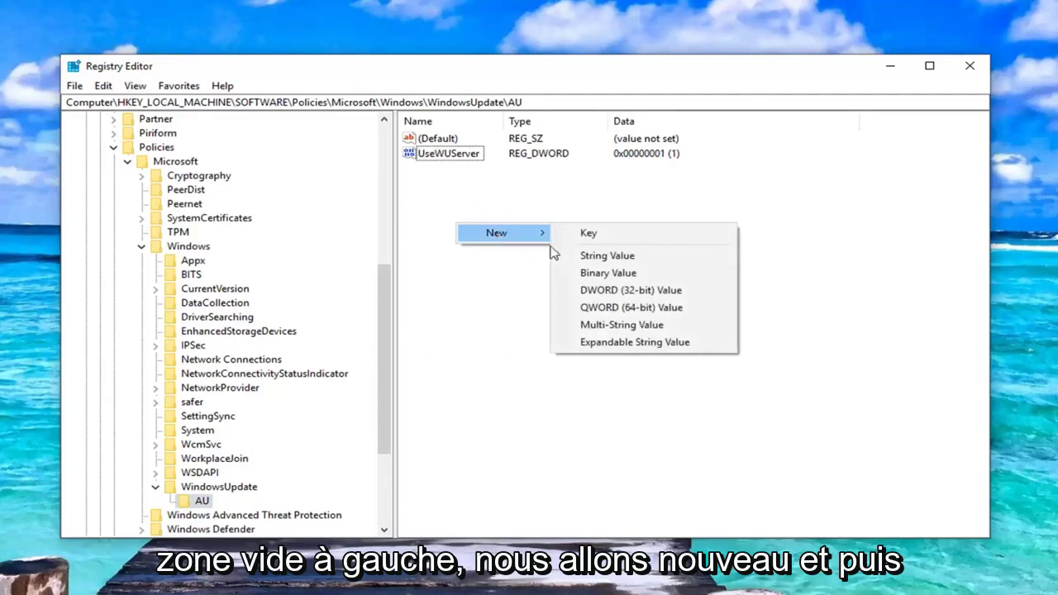
{"action": "left_click", "coordinate": [593, 291]}
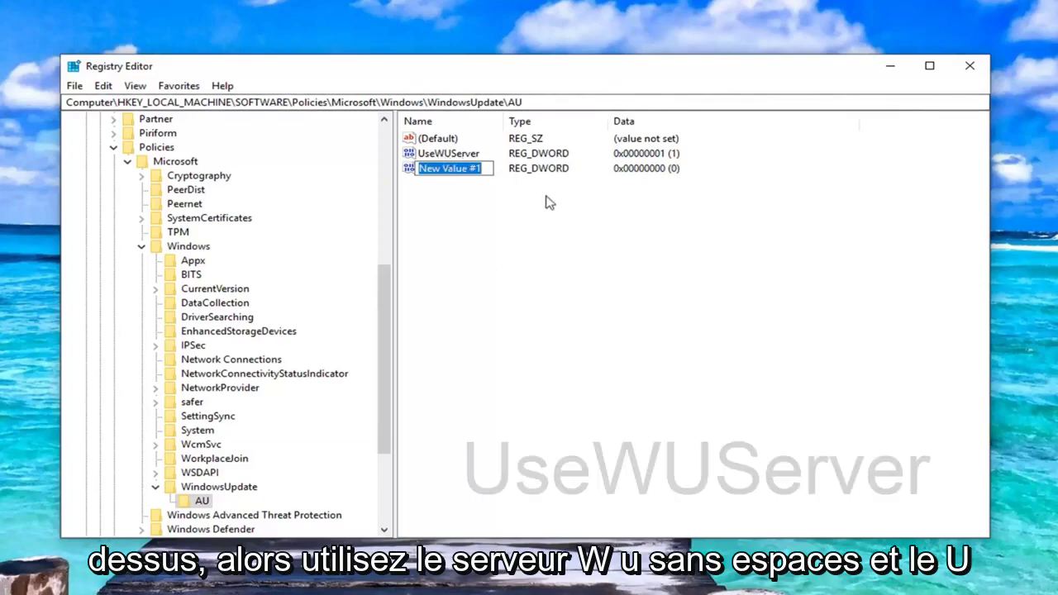
{"action": "type", "text": "UseWU"}
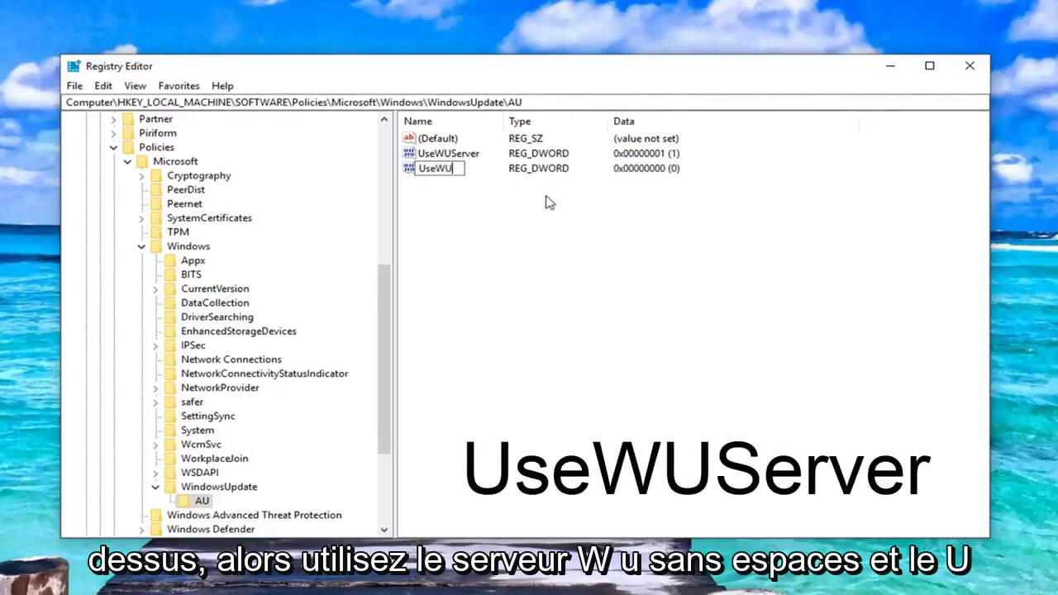
{"action": "type", "text": "Server"}
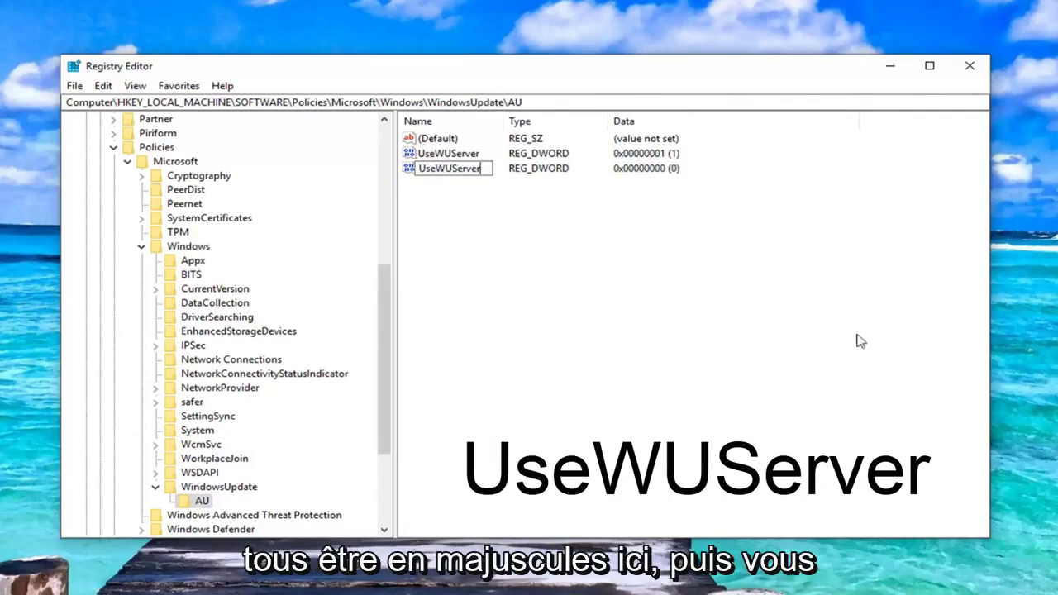
{"action": "left_click", "coordinate": [467, 182]}
{"action": "left_click", "coordinate": [720, 295]}
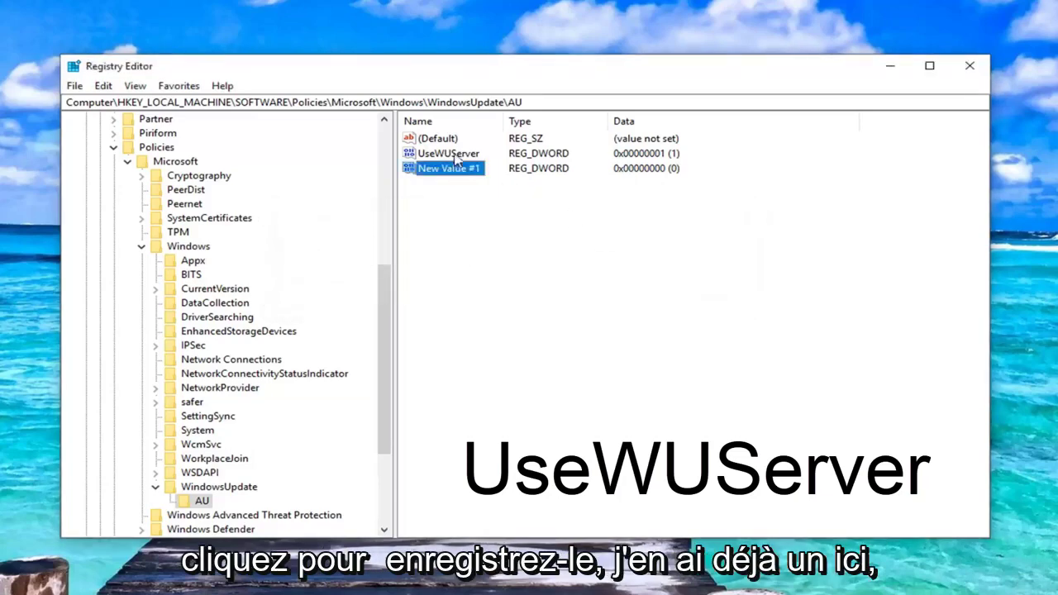
Delete the extra DWORD value New Value #1 from the AU key and confirm the deletion.
{"action": "key", "text": "Escape"}
{"action": "key", "text": "Delete"}
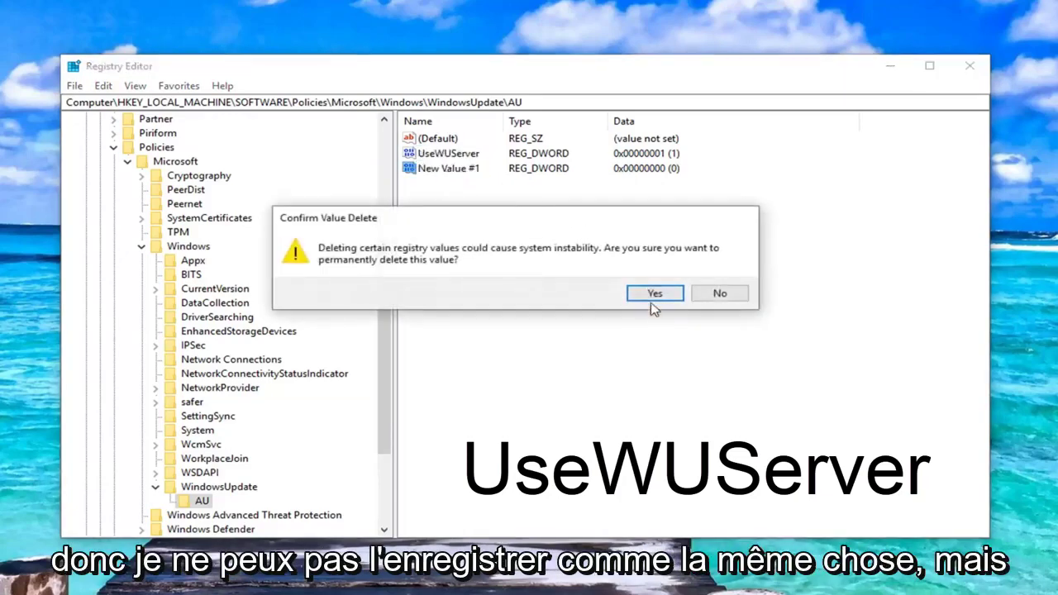
{"action": "left_click", "coordinate": [654, 293]}
Set the value data of the UseWUServer DWORD in the AU key to 0 with hexadecimal base.
{"action": "left_click", "coordinate": [452, 159]}
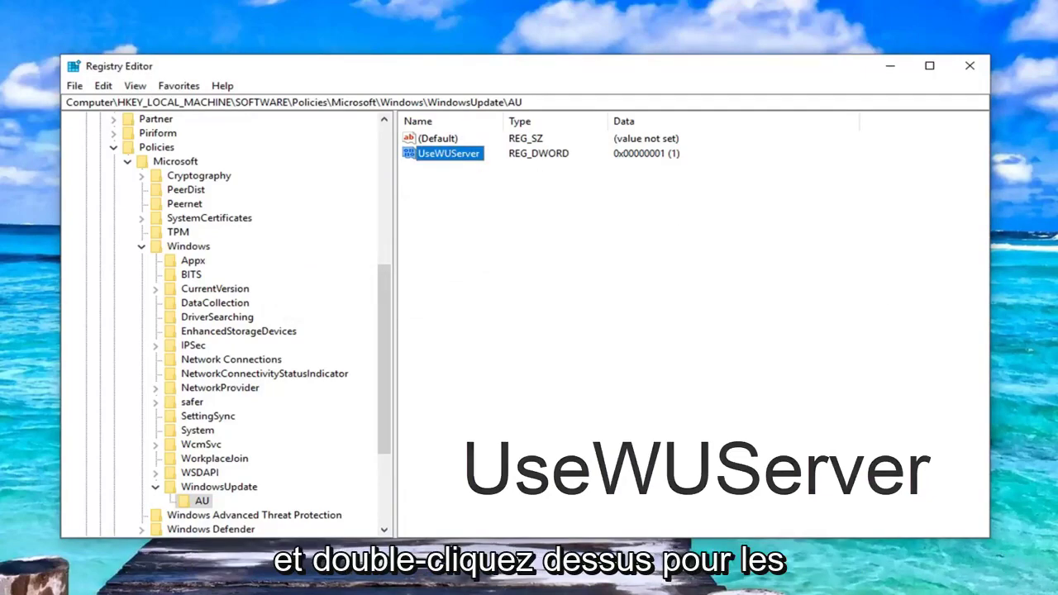
{"action": "double_click", "coordinate": [446, 155]}
{"action": "left_click_drag", "start_coordinate": [198, 154], "coordinate": [519, 179]}
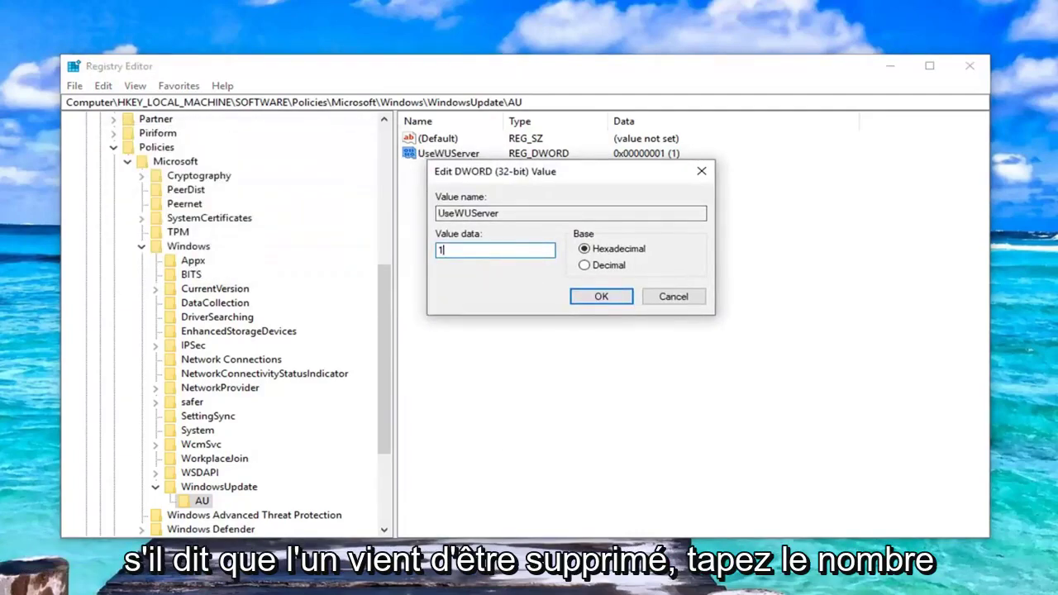
{"action": "key", "text": "BackSpace"}
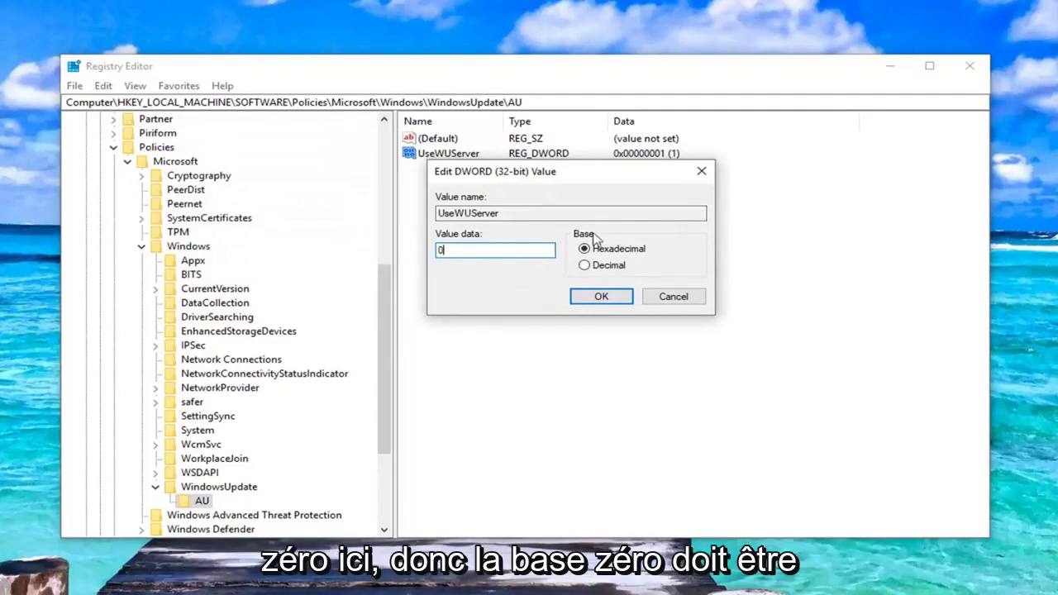
{"action": "left_click", "coordinate": [595, 299]}
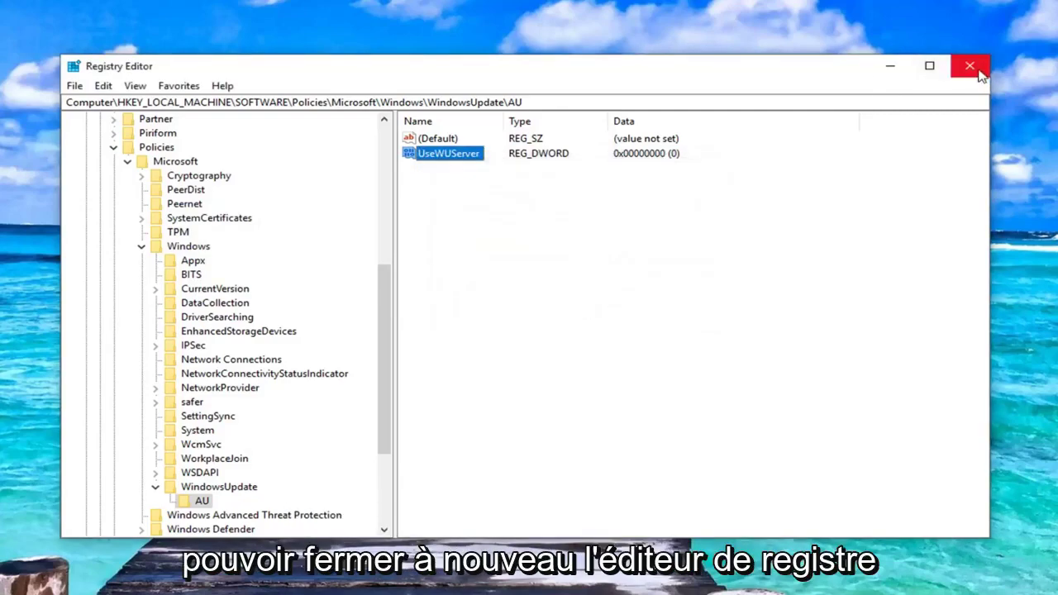
{"action": "left_click", "coordinate": [184, 490]}
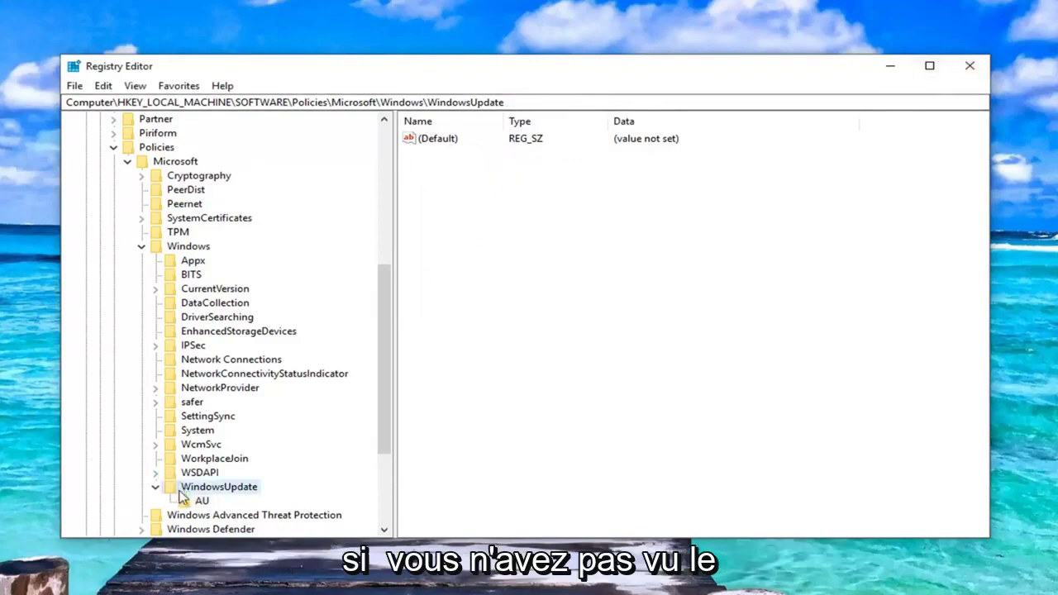
{"action": "left_click", "coordinate": [198, 500]}
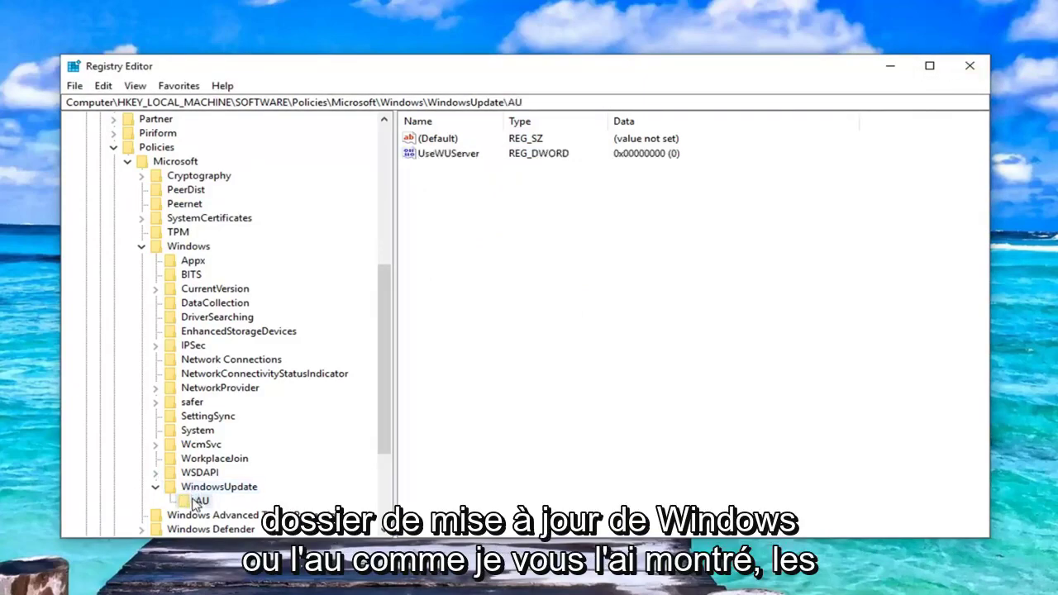
{"action": "left_click", "coordinate": [193, 489]}
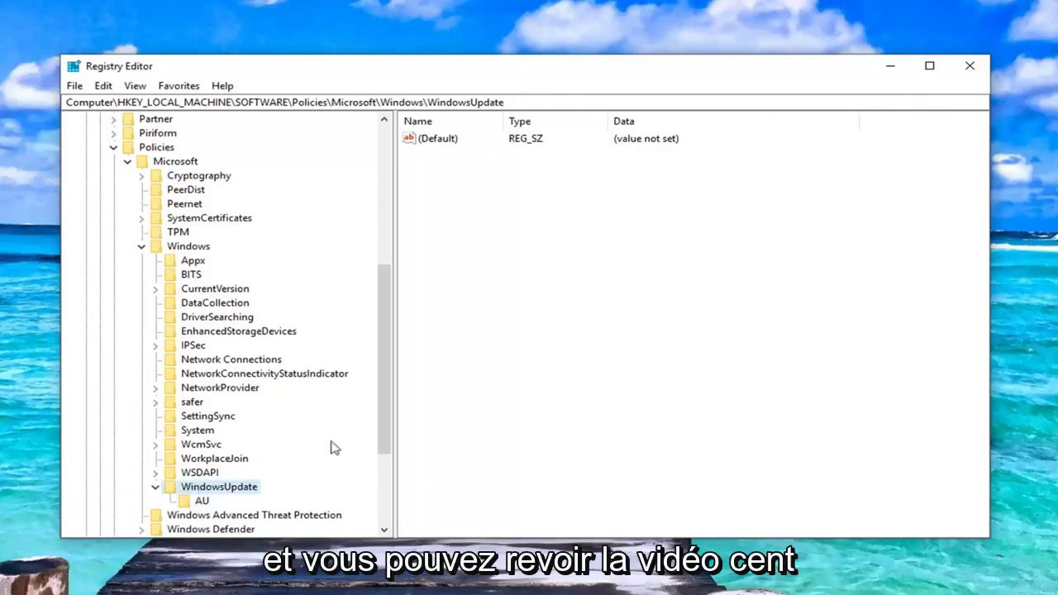
{"action": "left_click", "coordinate": [202, 501]}
{"action": "left_click", "coordinate": [225, 489]}
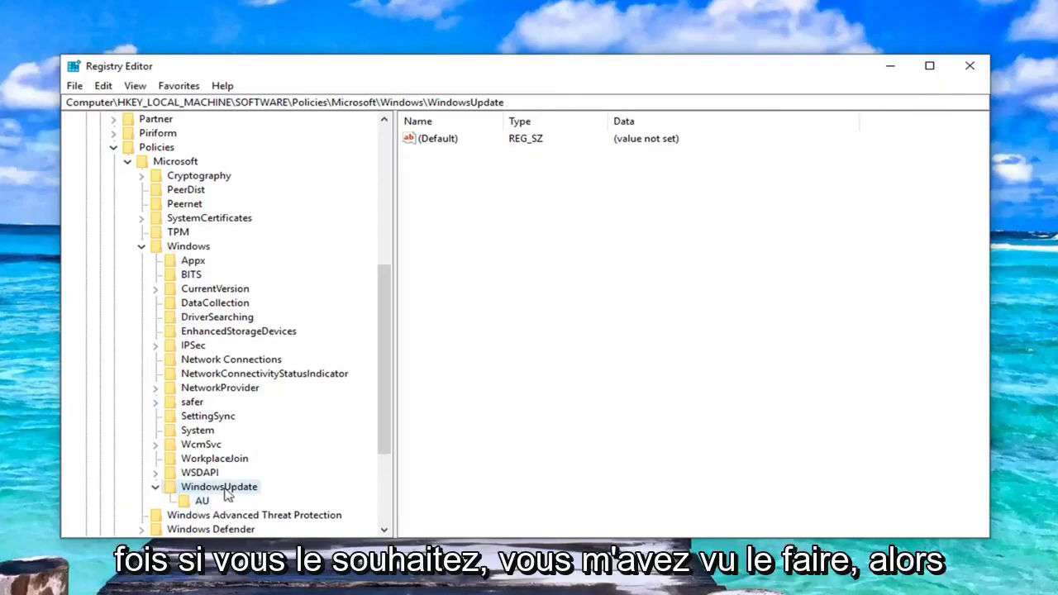
{"action": "left_click", "coordinate": [203, 500]}
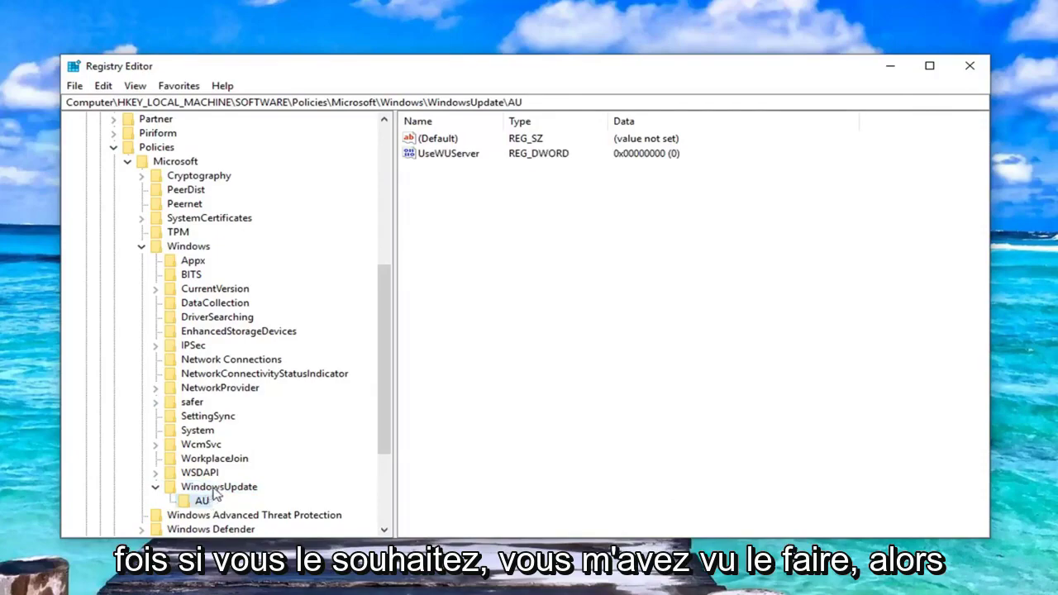
Close Registry Editor.
{"action": "left_click", "coordinate": [970, 73]}
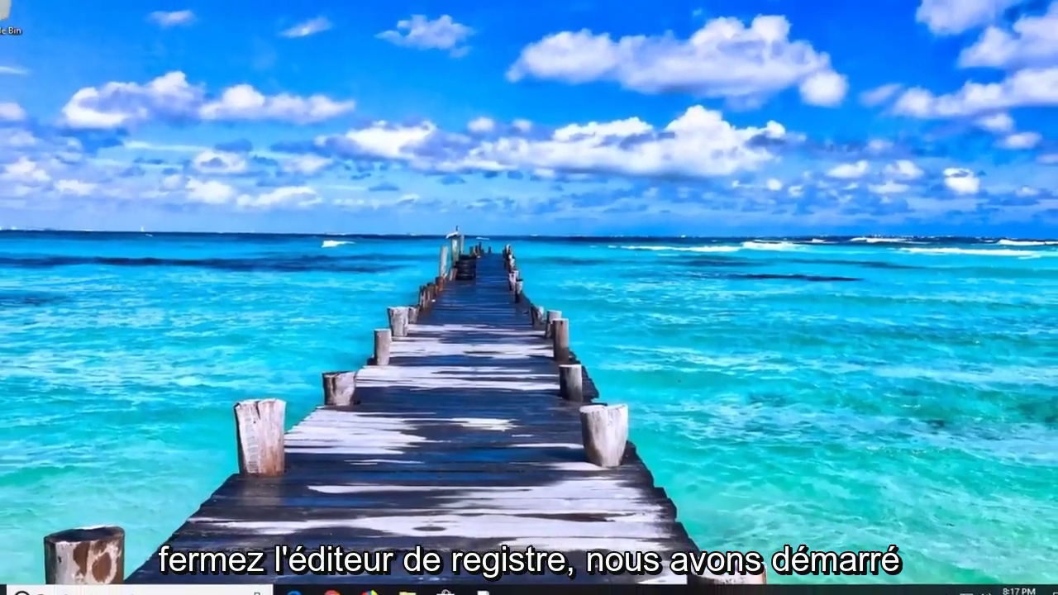